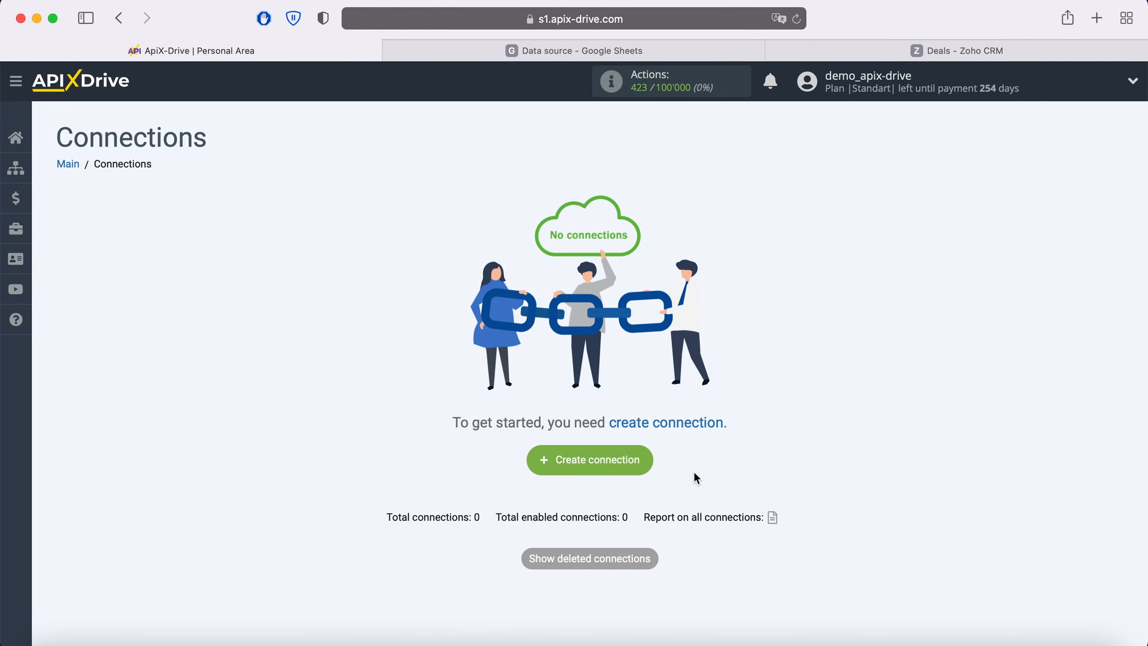
Create a new connection with Google Sheets as the source and the 'Get Rows (new)' action.
{"action": "left_click", "coordinate": [645, 459]}
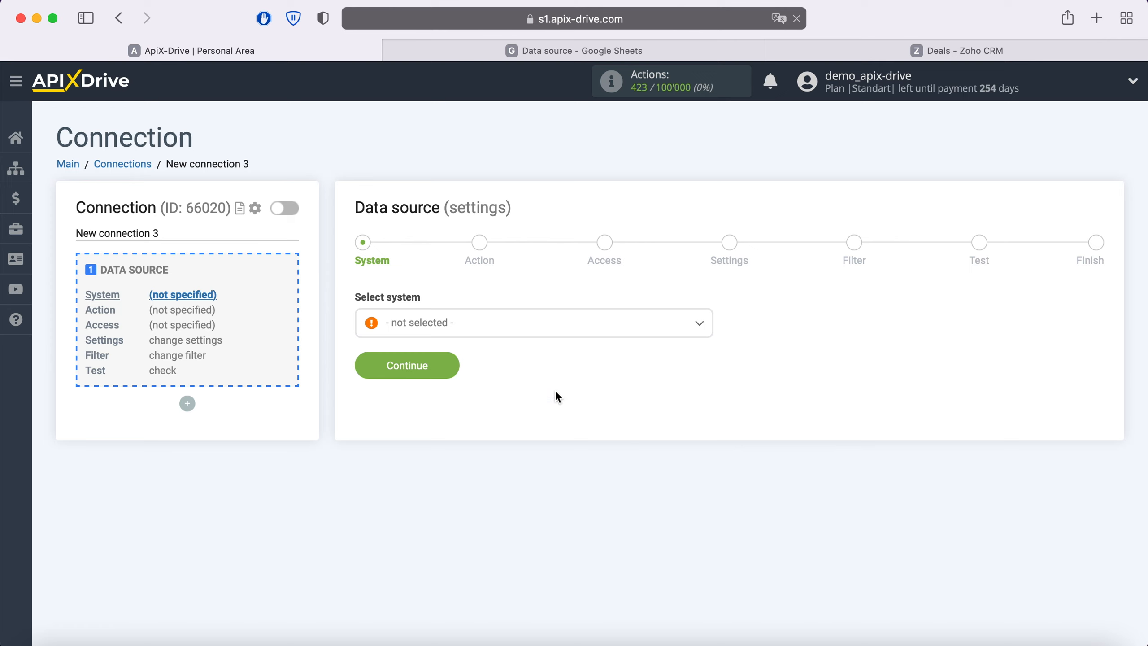
{"action": "left_click", "coordinate": [525, 325]}
{"action": "scroll", "coordinate": [541, 436], "scroll_direction": "down", "scroll_amount": 5}
{"action": "scroll", "coordinate": [542, 436], "scroll_direction": "down", "scroll_amount": 15}
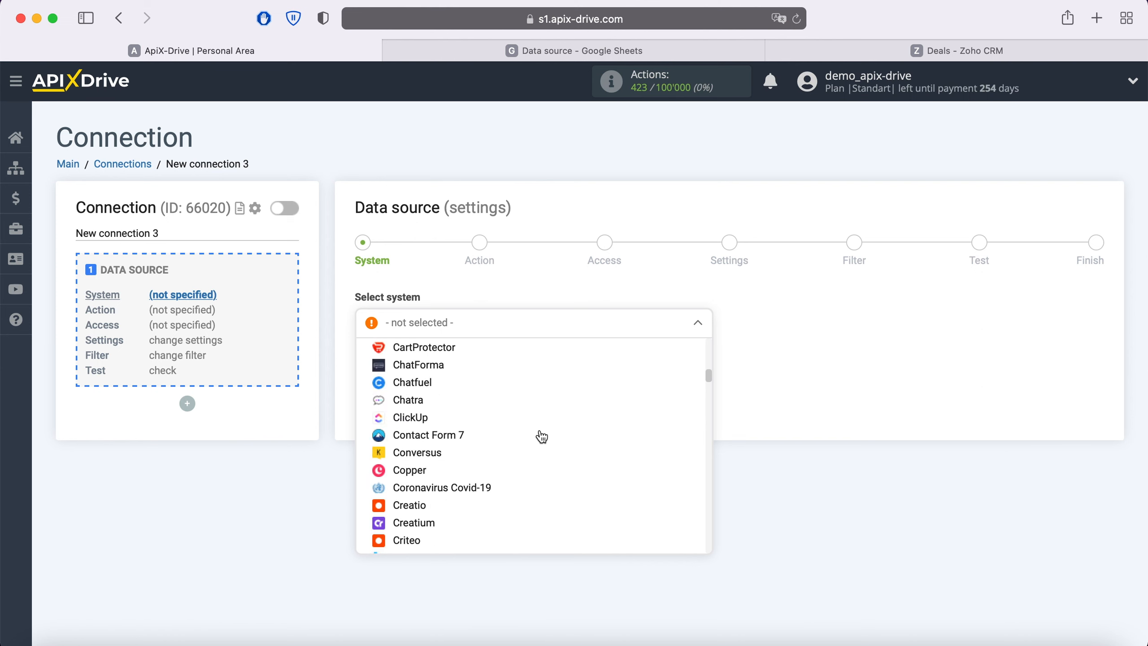
{"action": "left_click", "coordinate": [452, 463]}
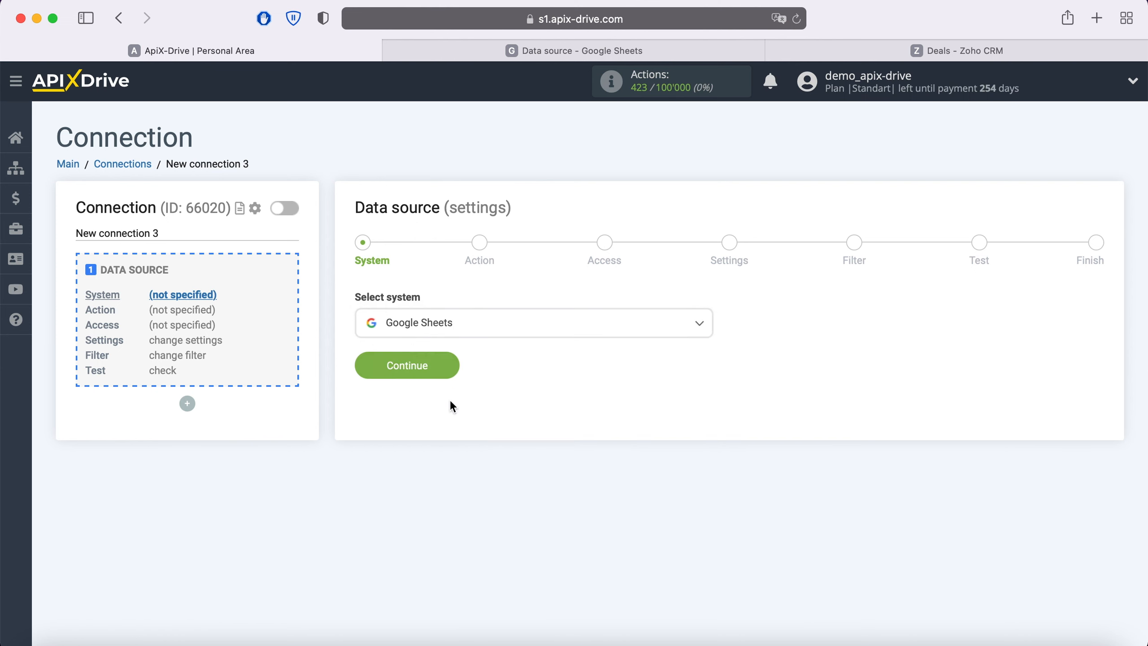
{"action": "left_click", "coordinate": [447, 365]}
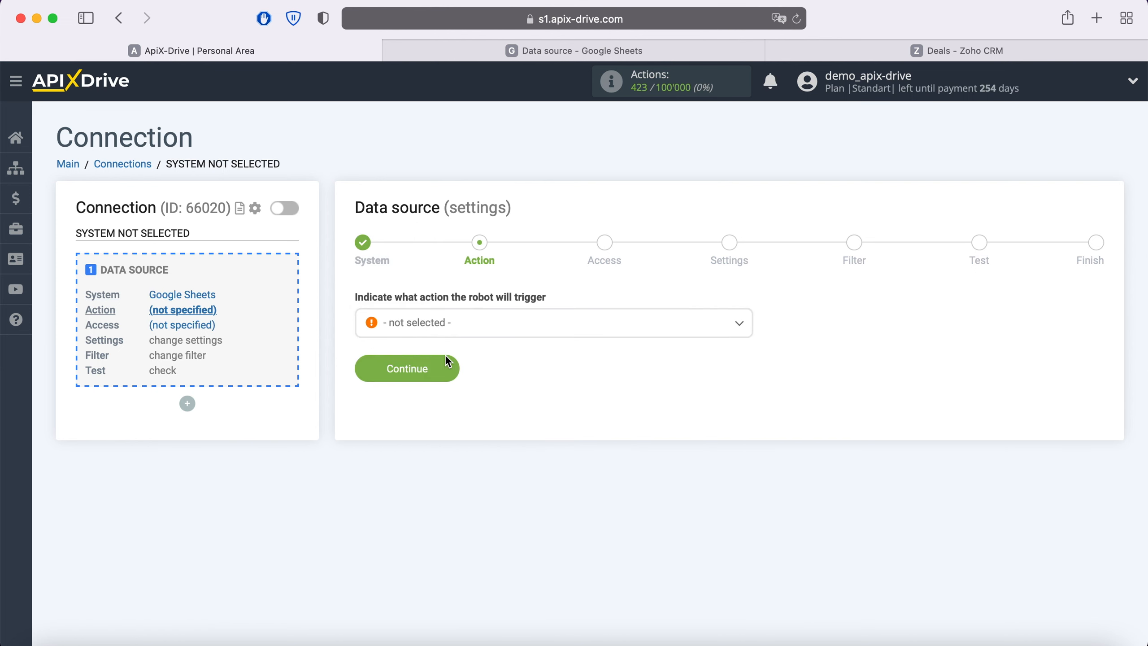
{"action": "left_click", "coordinate": [470, 327]}
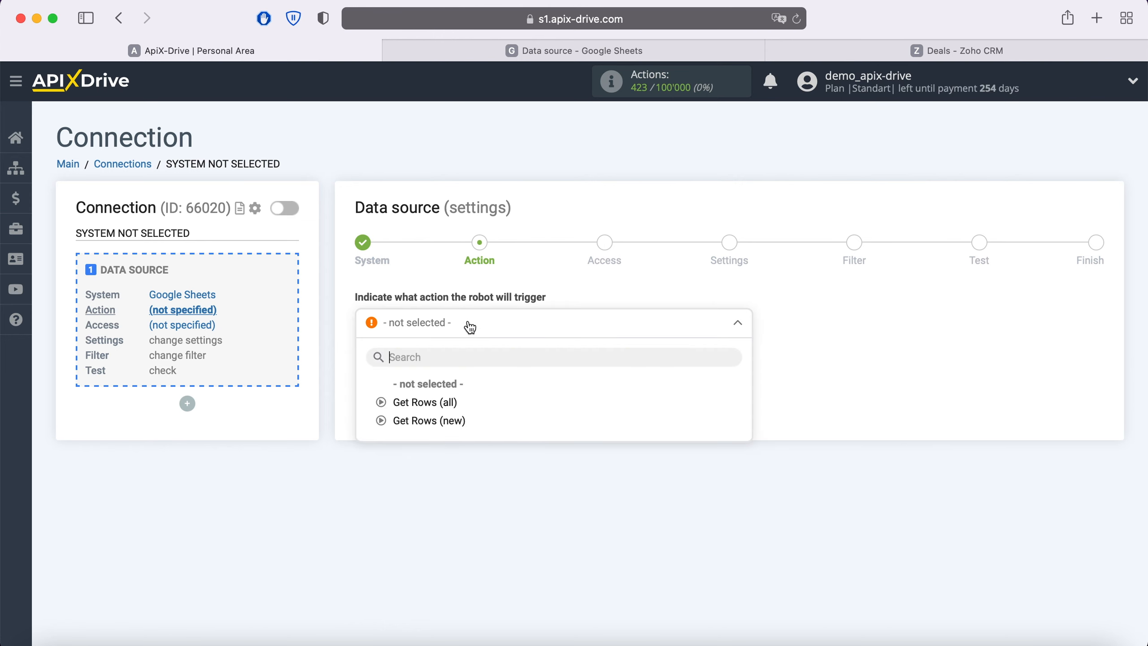
{"action": "left_click", "coordinate": [451, 420]}
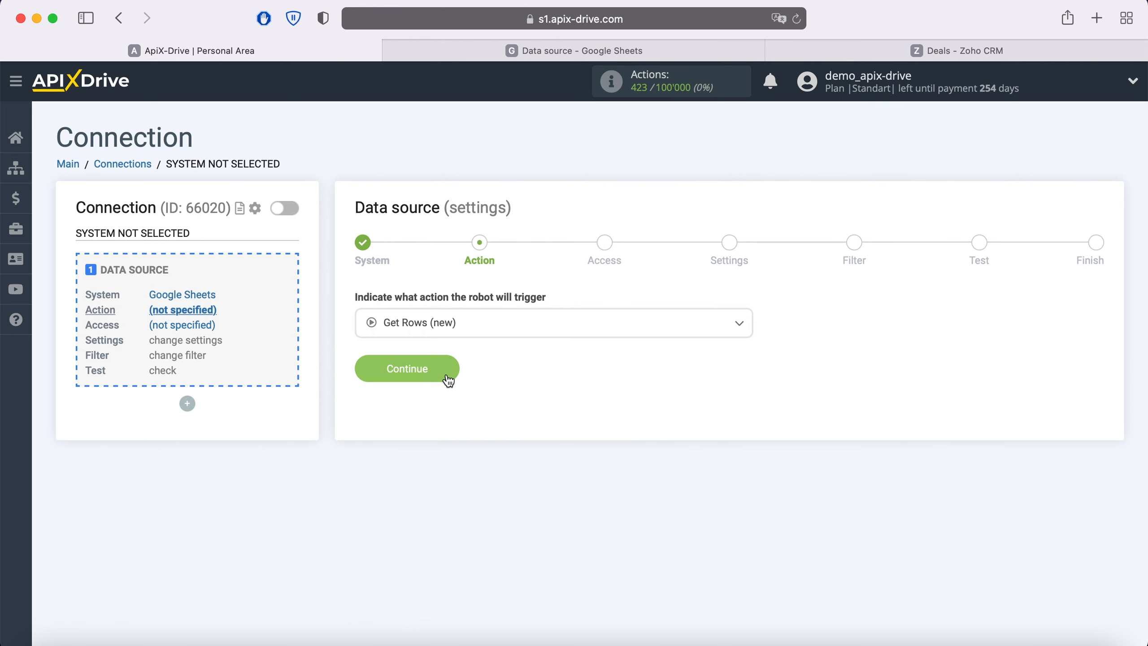
{"action": "left_click", "coordinate": [451, 373]}
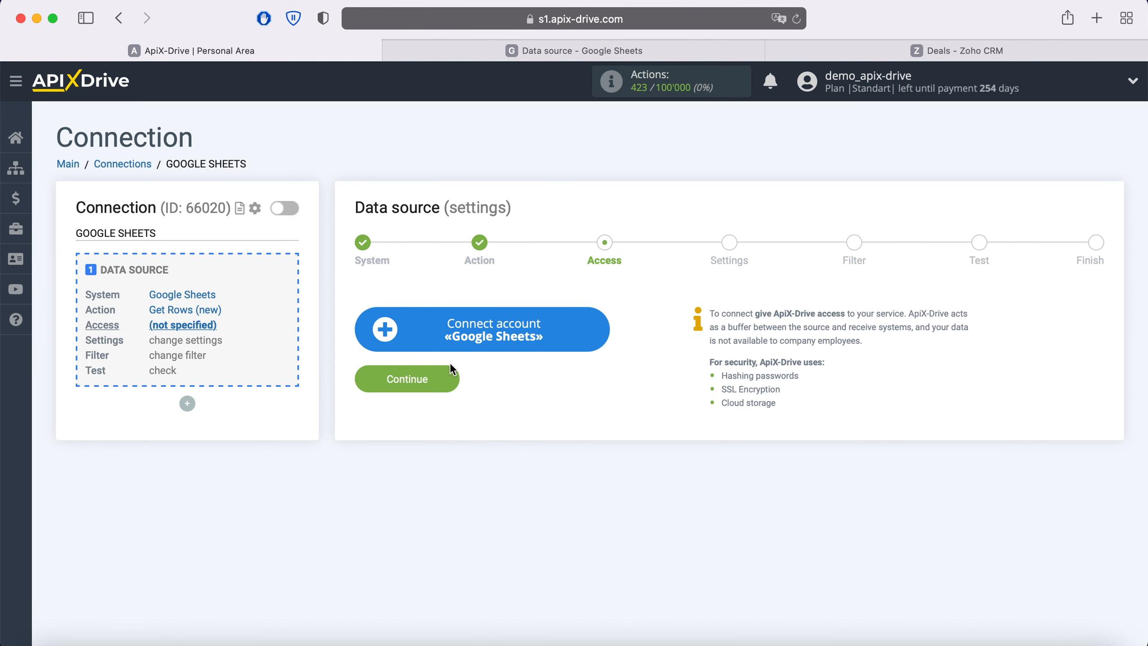
Sign in with the saved Google account credentials and grant Google Drive and Google Sheets access.
{"action": "left_click", "coordinate": [595, 335]}
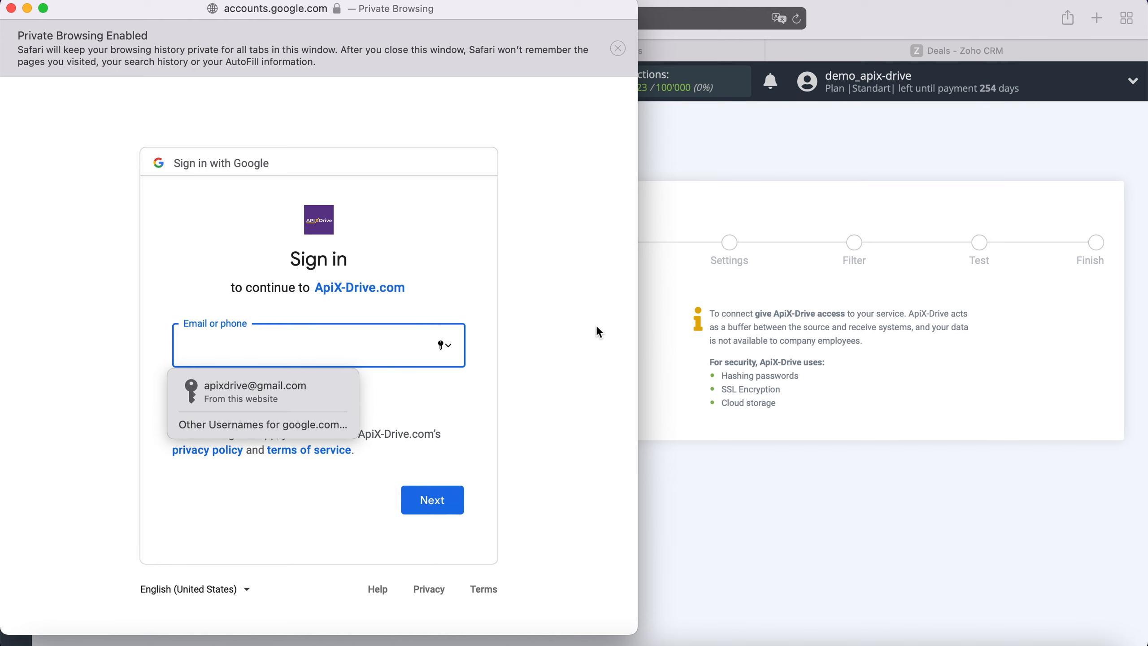
{"action": "left_click", "coordinate": [308, 397]}
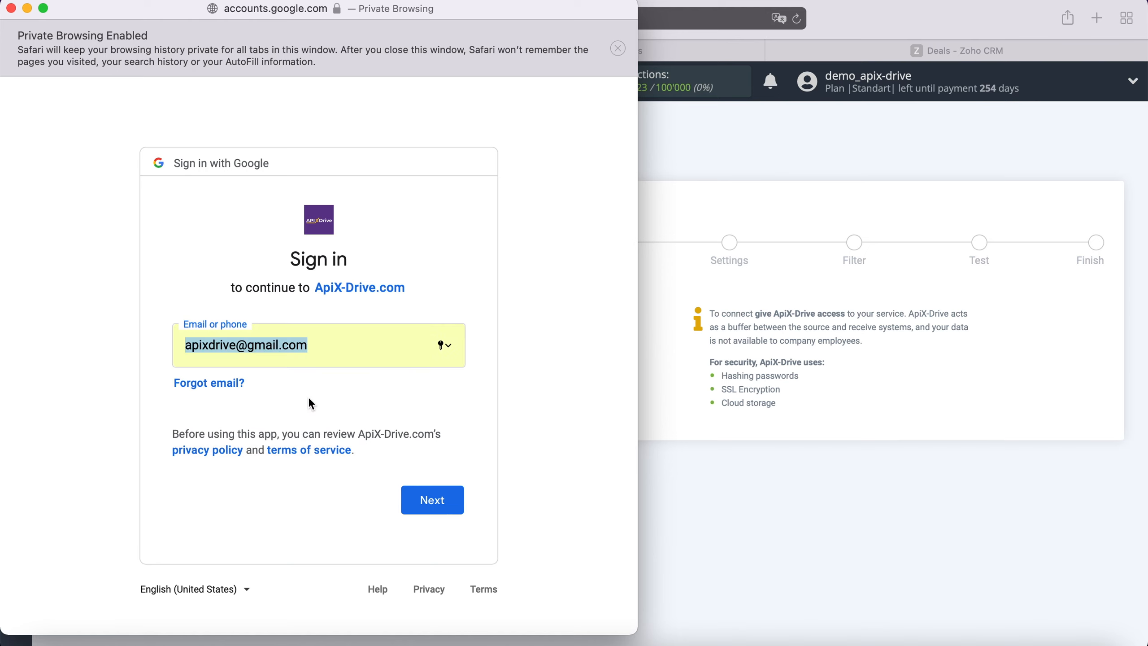
{"action": "left_click", "coordinate": [455, 500]}
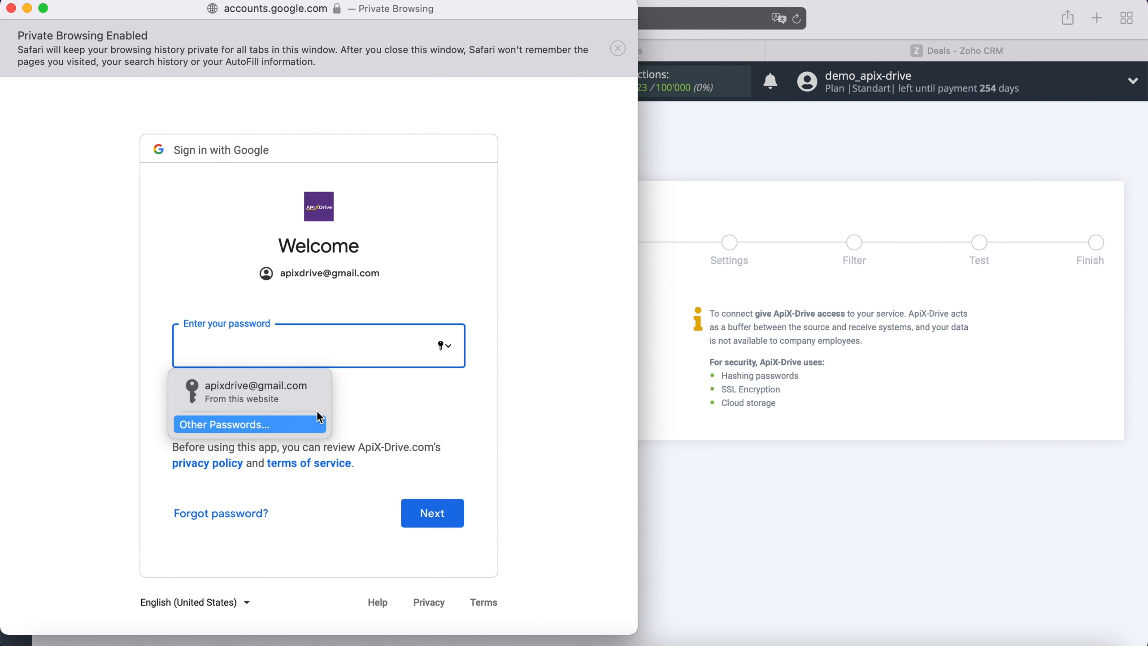
{"action": "left_click", "coordinate": [305, 391]}
{"action": "left_click", "coordinate": [451, 508]}
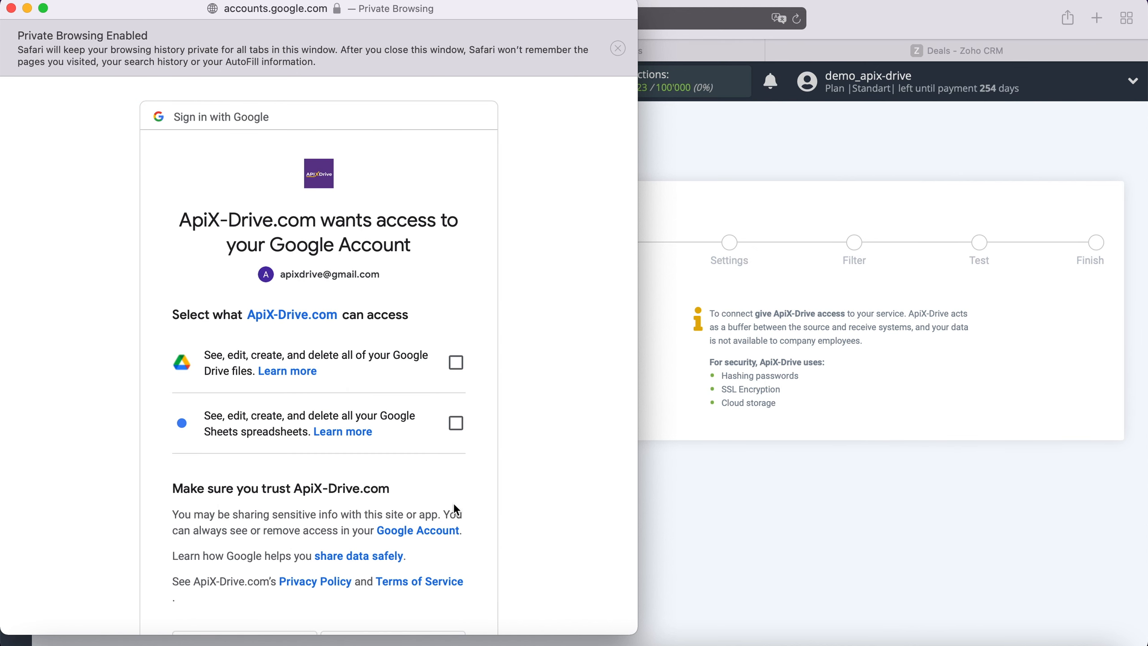
{"action": "left_click", "coordinate": [456, 363]}
{"action": "left_click", "coordinate": [466, 435]}
{"action": "scroll", "coordinate": [511, 438], "scroll_direction": "down", "scroll_amount": 3}
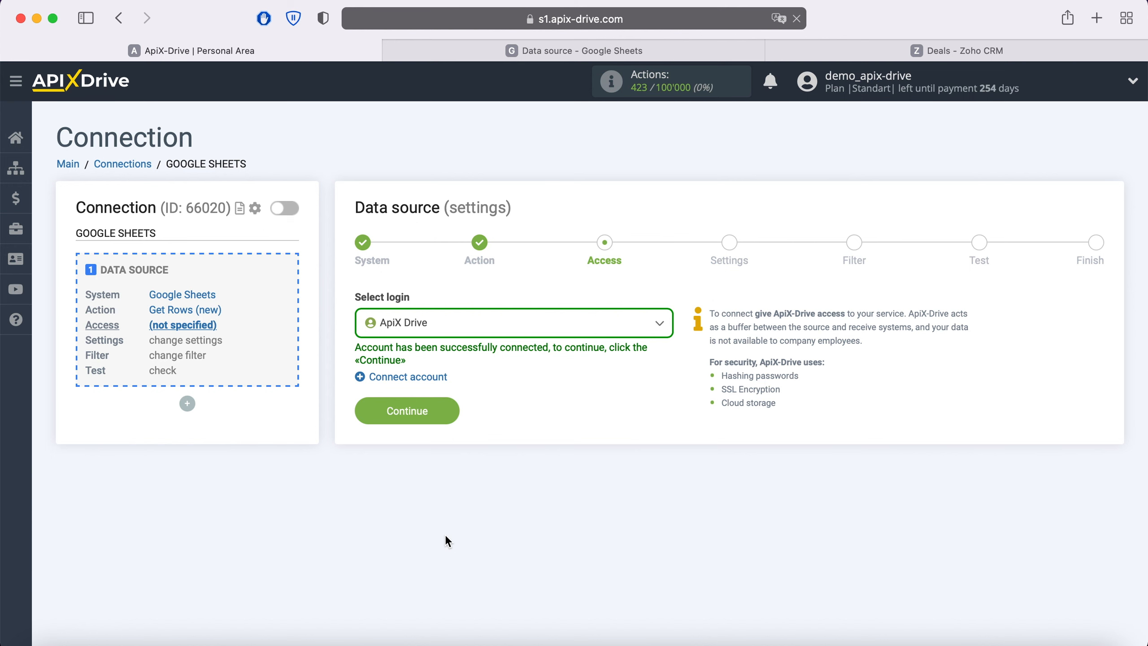
Select the connected Google login and set both File and Sheet to 'Data source'.
{"action": "left_click", "coordinate": [517, 335]}
{"action": "left_click", "coordinate": [436, 424]}
{"action": "left_click", "coordinate": [447, 405]}
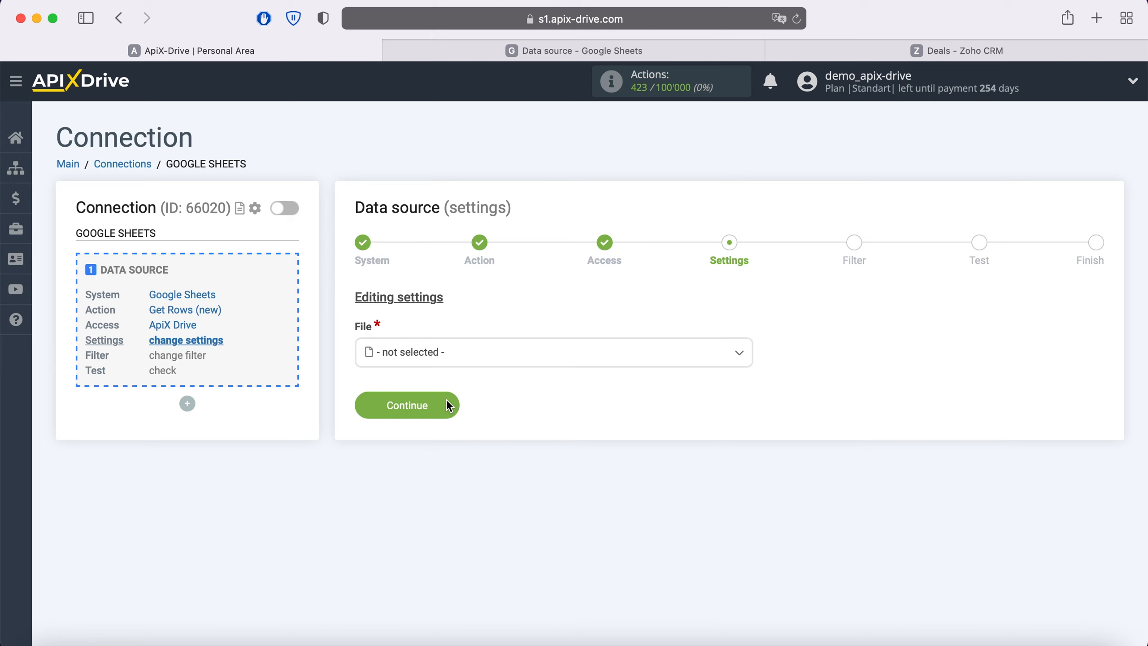
{"action": "left_click", "coordinate": [425, 359]}
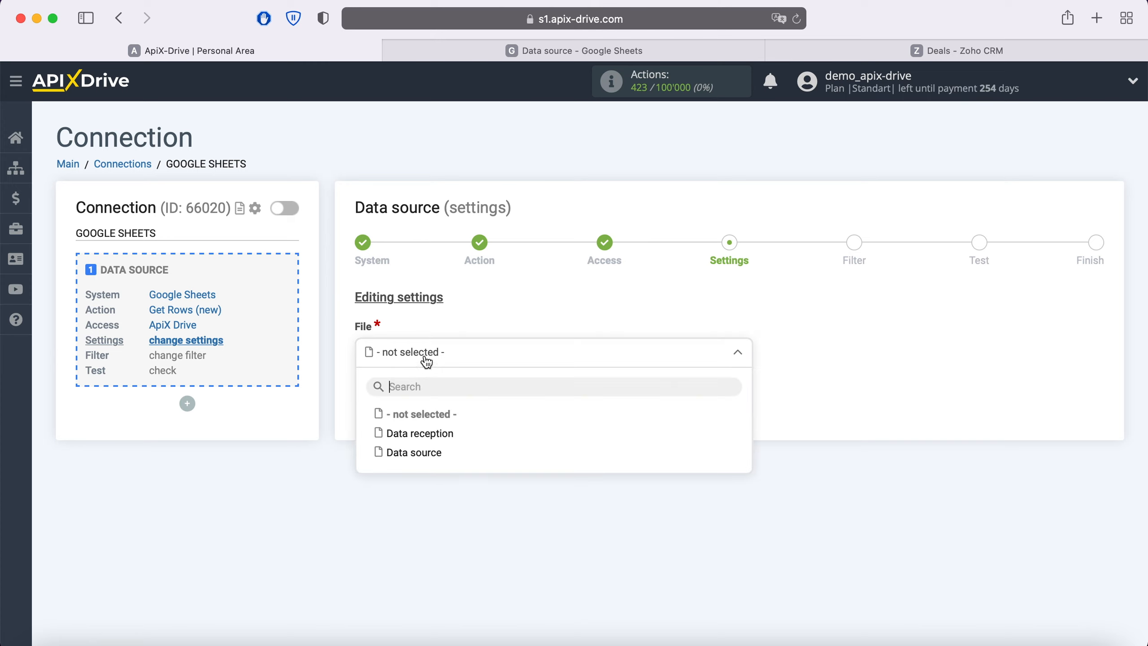
{"action": "left_click", "coordinate": [428, 450]}
{"action": "left_click", "coordinate": [422, 428]}
{"action": "left_click", "coordinate": [428, 506]}
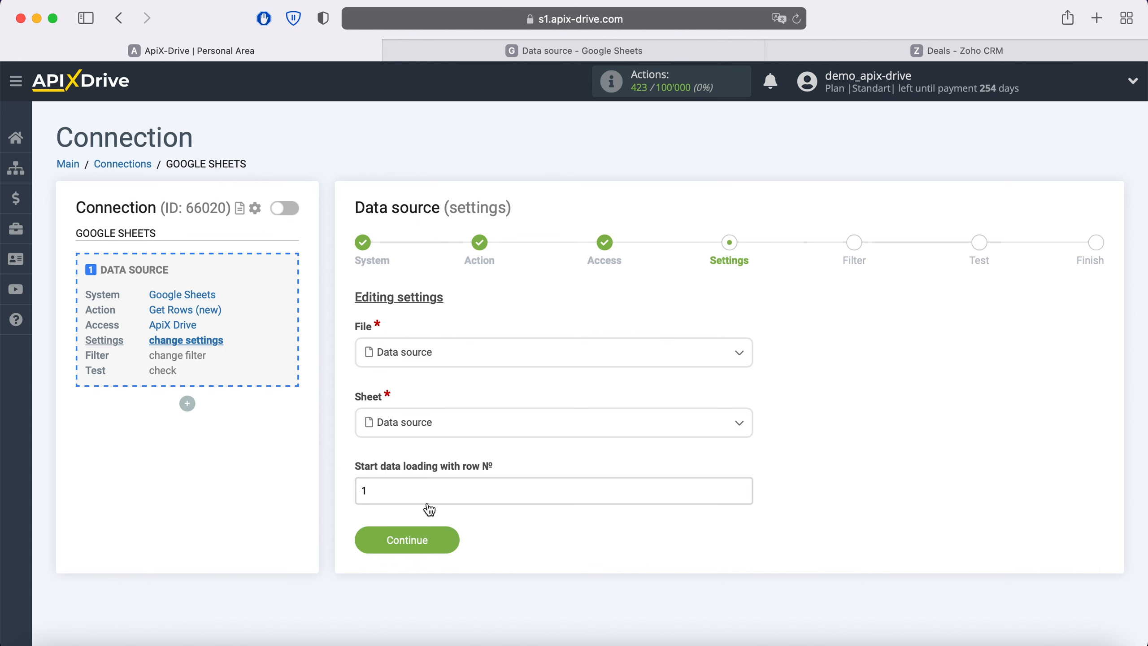
Check the rows in the source spreadsheet, then clear the starting row field.
{"action": "left_click", "coordinate": [555, 49]}
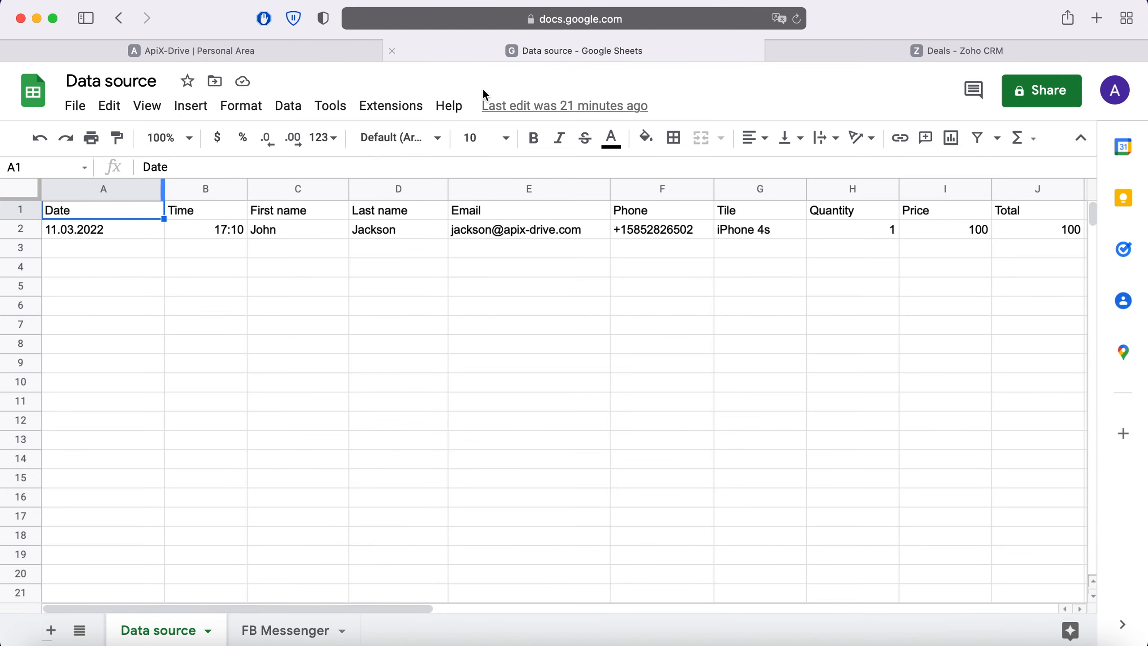
{"action": "left_click", "coordinate": [208, 50]}
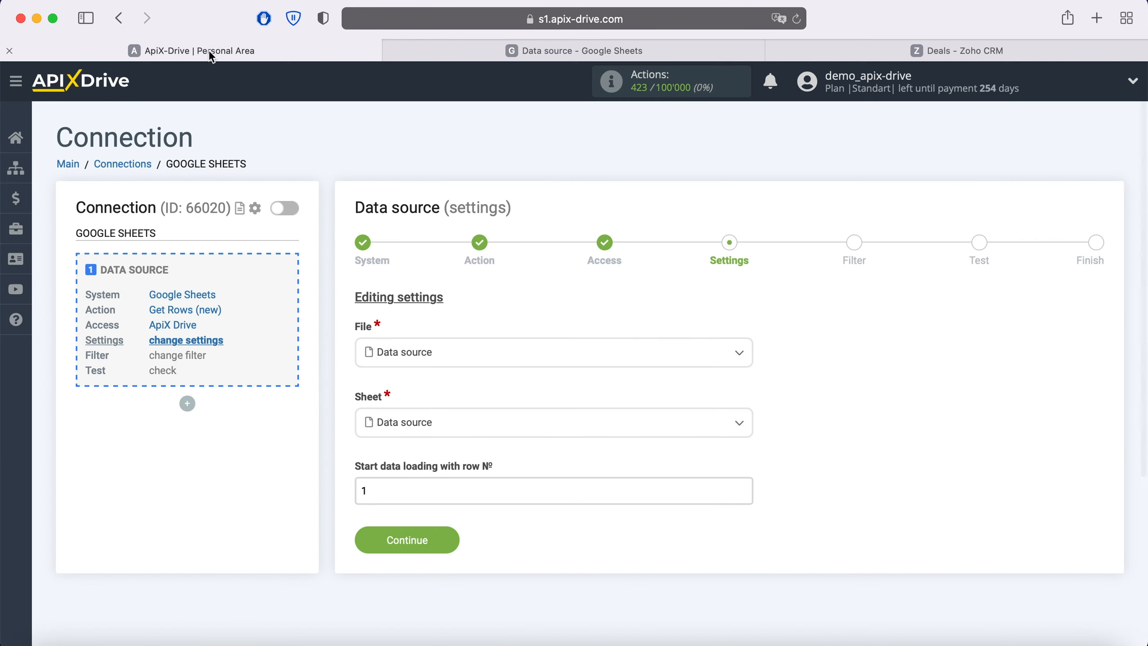
{"action": "left_click", "coordinate": [379, 492]}
{"action": "key", "text": "BackSpace"}
Set the starting row to 2, skip filtering, accept the test row, and begin destination setup.
{"action": "type", "text": "2"}
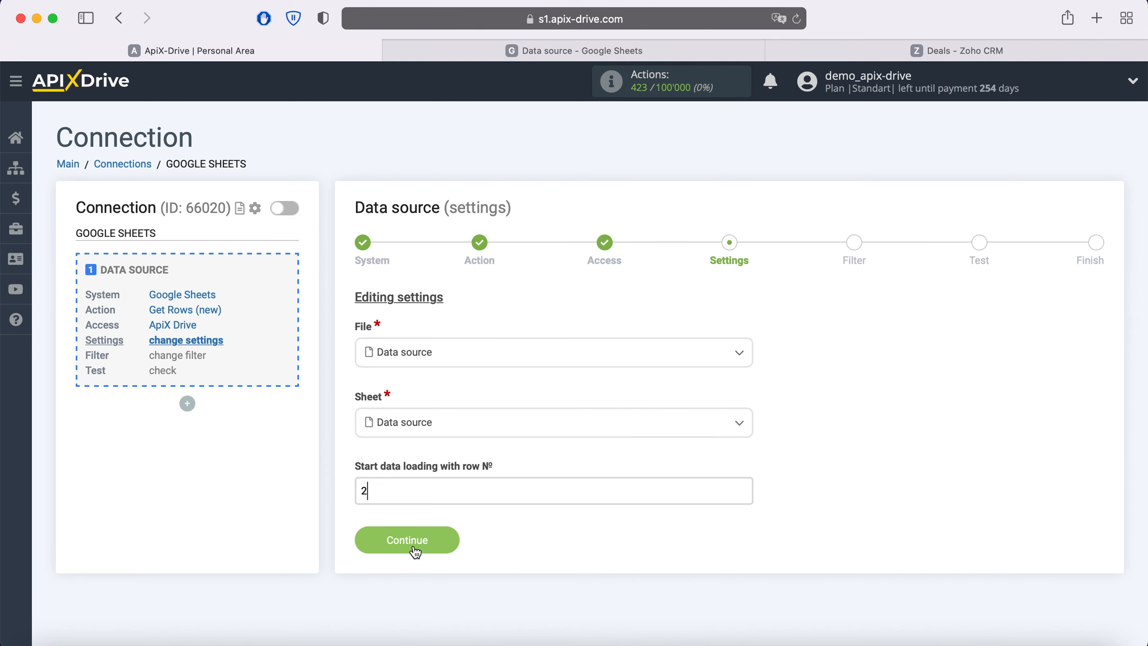
{"action": "left_click", "coordinate": [453, 540]}
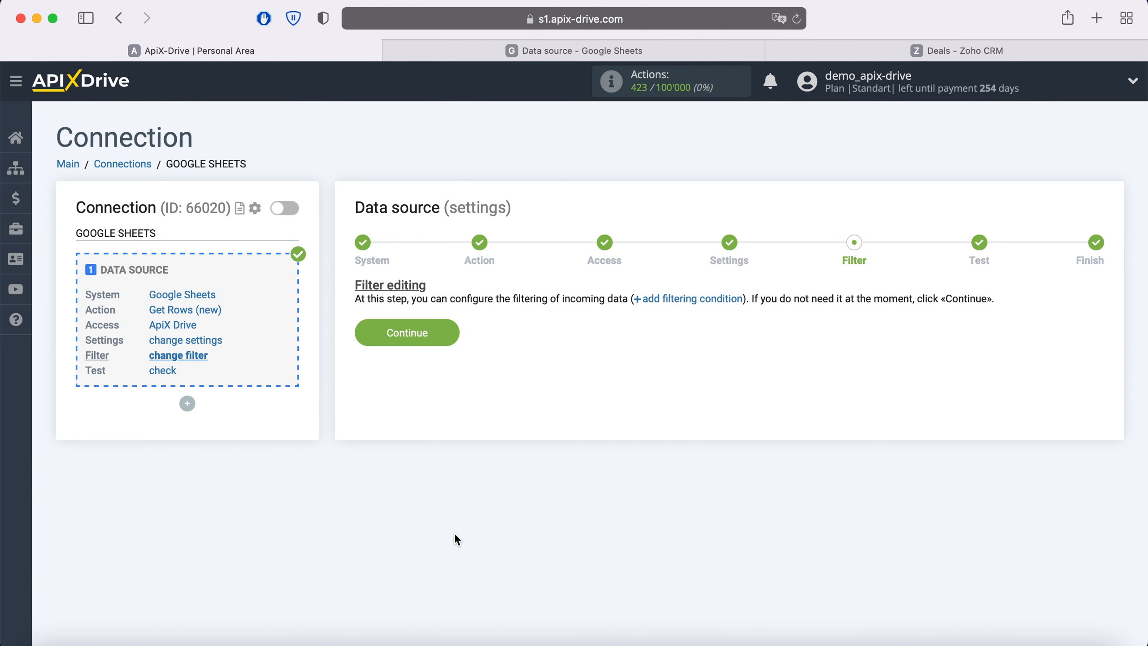
{"action": "left_click", "coordinate": [449, 333]}
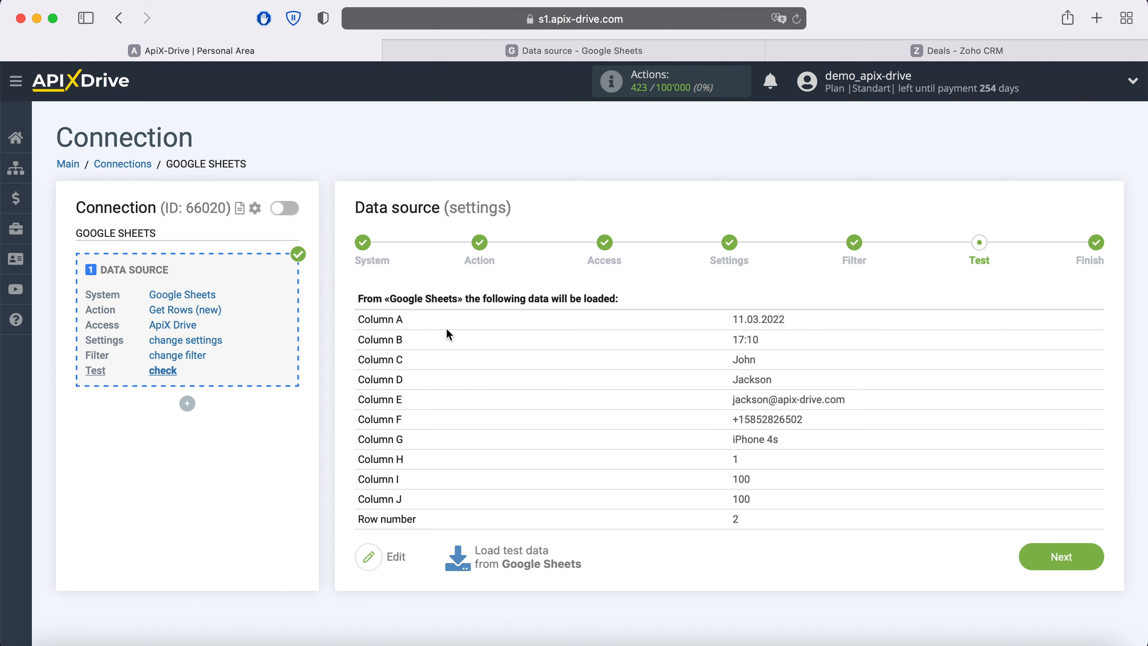
{"action": "left_click", "coordinate": [1087, 556]}
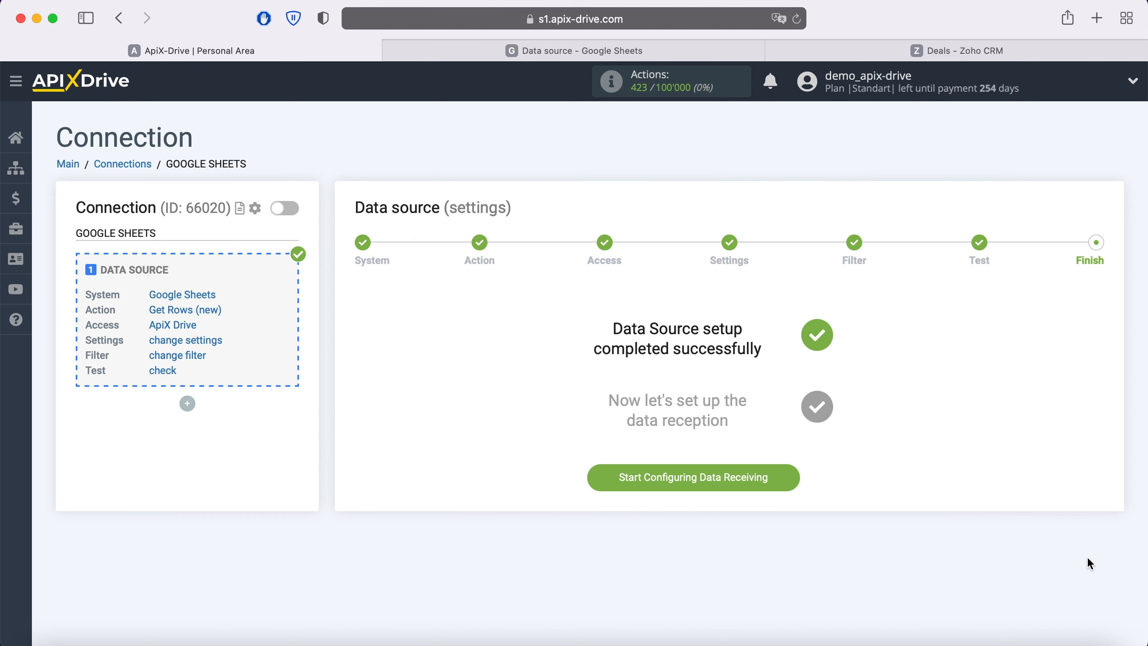
{"action": "left_click", "coordinate": [789, 479]}
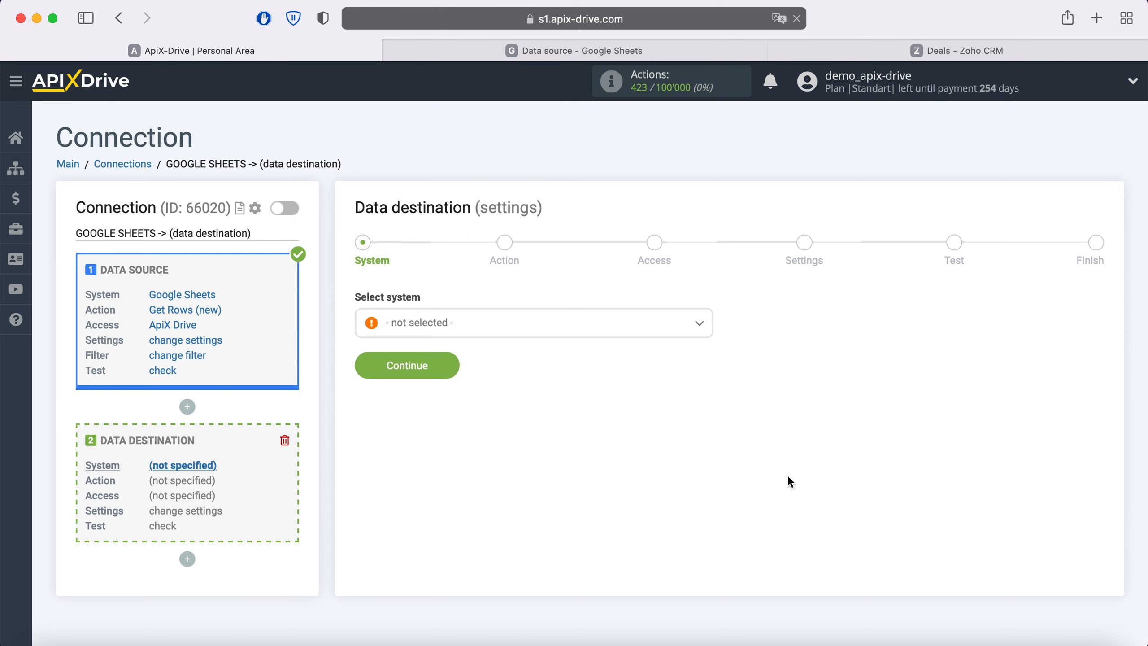
Set Zoho CRM as the destination system with the 'Create Deal' action.
{"action": "left_click", "coordinate": [485, 336]}
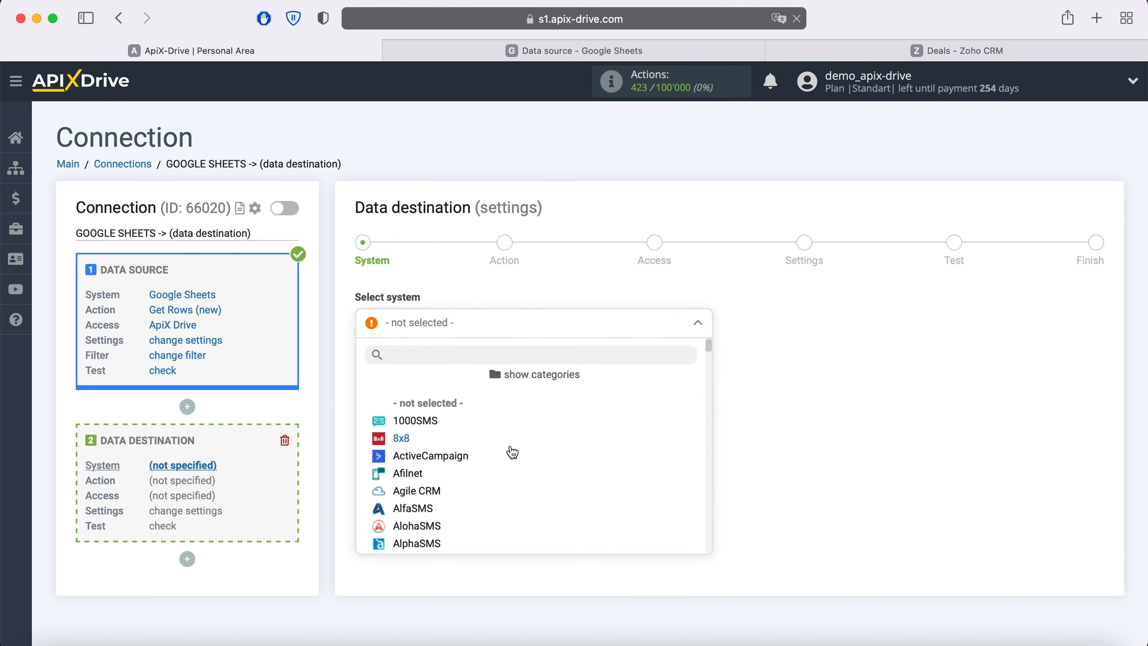
{"action": "scroll", "coordinate": [511, 452], "scroll_direction": "down", "scroll_amount": 15}
{"action": "scroll", "coordinate": [512, 451], "scroll_direction": "down", "scroll_amount": 20}
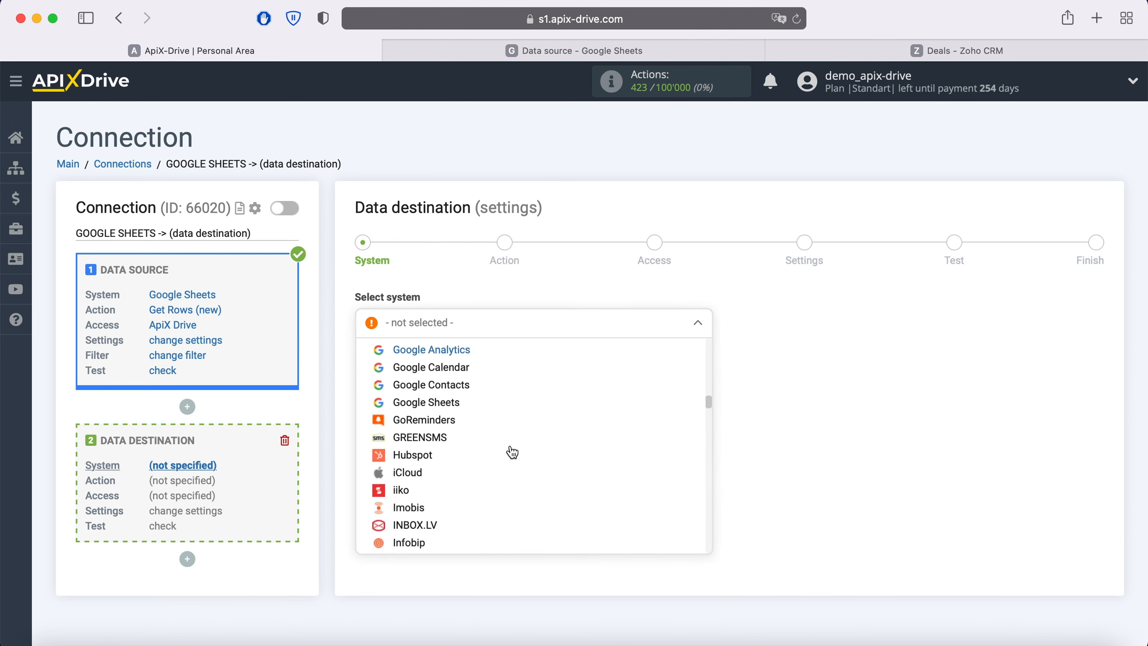
{"action": "scroll", "coordinate": [512, 451], "scroll_direction": "down", "scroll_amount": 20}
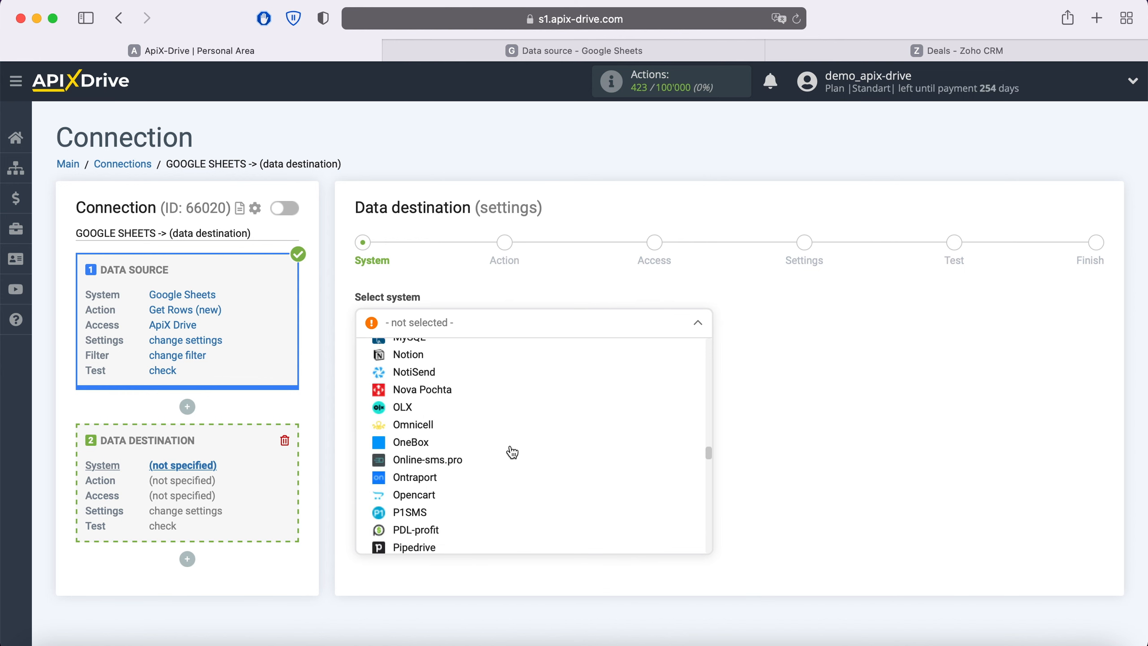
{"action": "scroll", "coordinate": [512, 451], "scroll_direction": "down", "scroll_amount": 20}
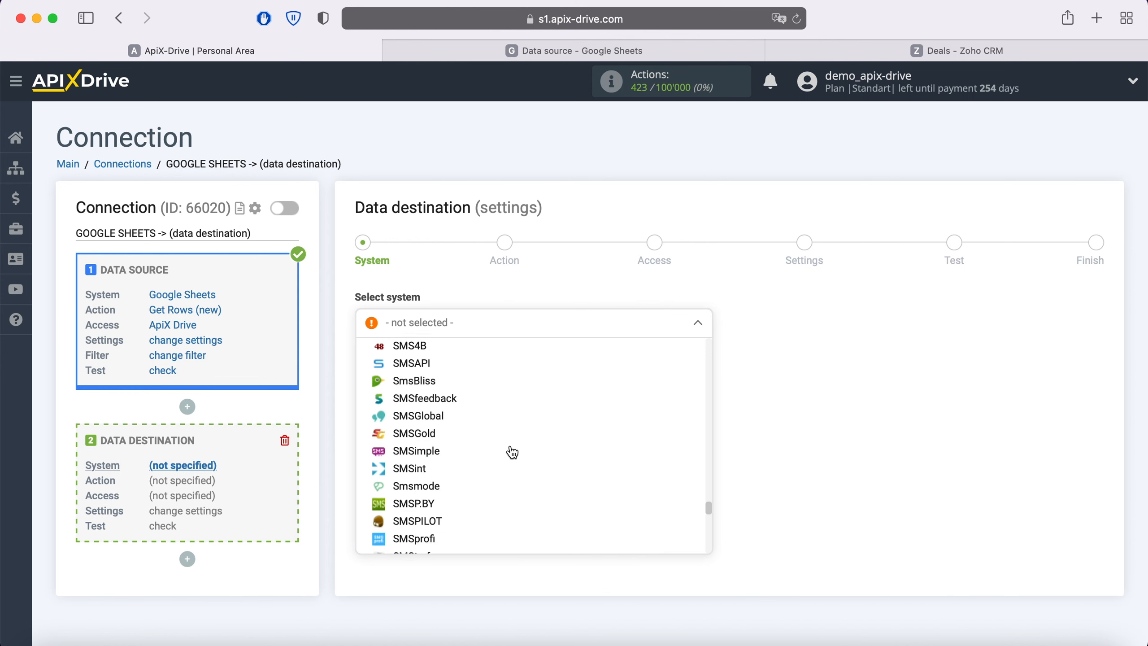
{"action": "scroll", "coordinate": [509, 451], "scroll_direction": "down", "scroll_amount": 10}
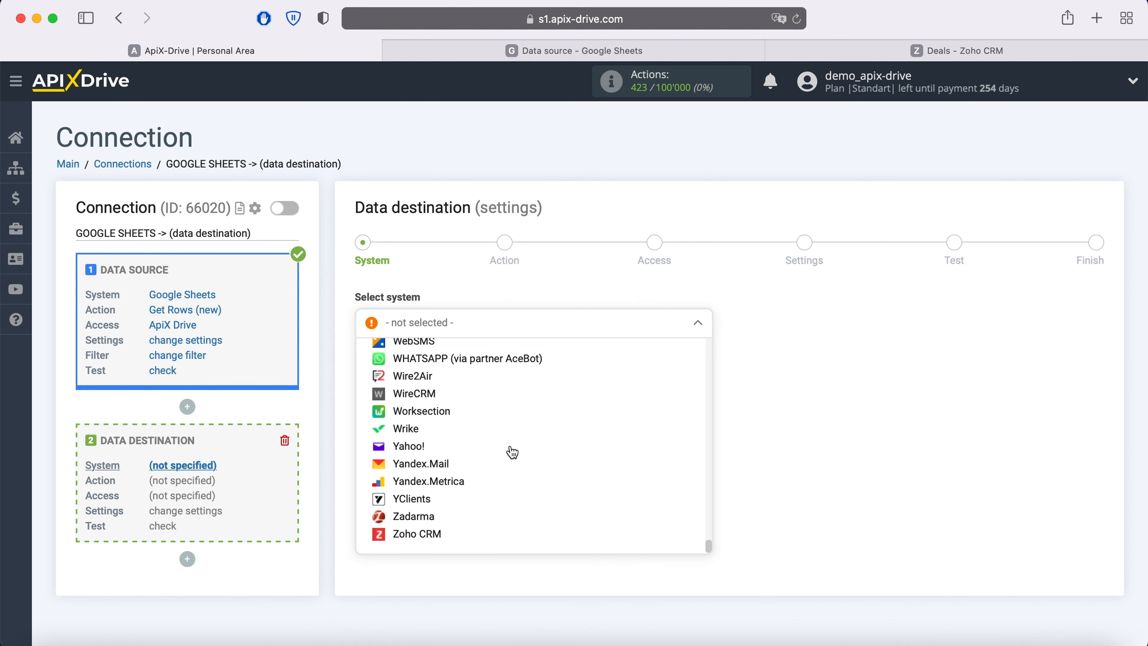
{"action": "left_click", "coordinate": [436, 528]}
{"action": "left_click", "coordinate": [448, 362]}
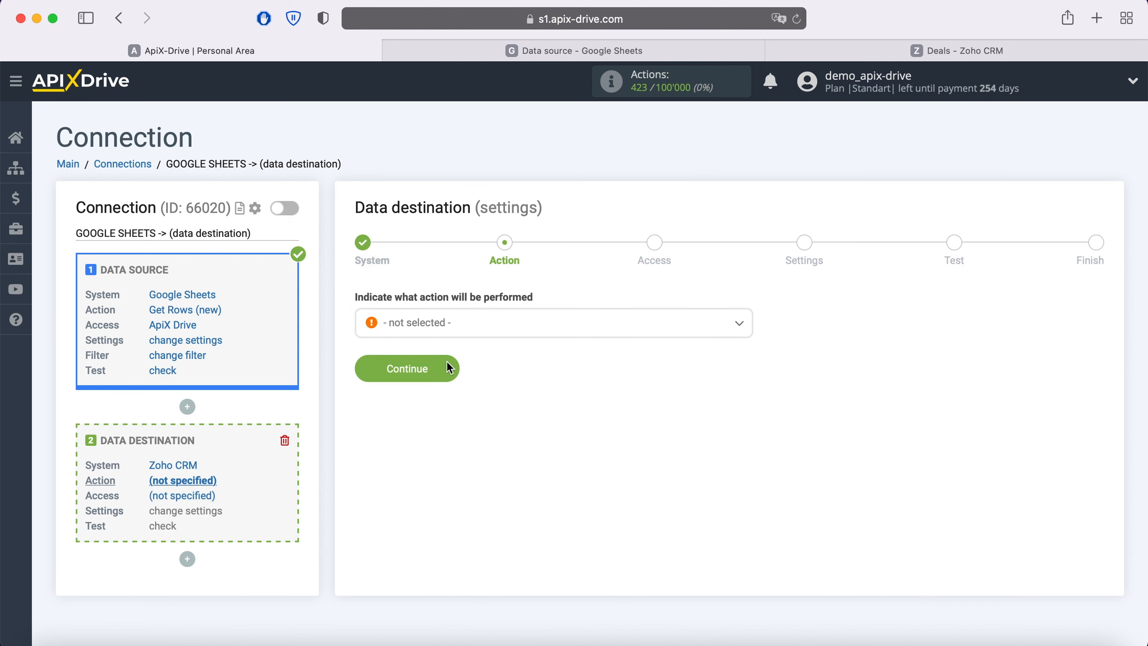
{"action": "left_click", "coordinate": [460, 335]}
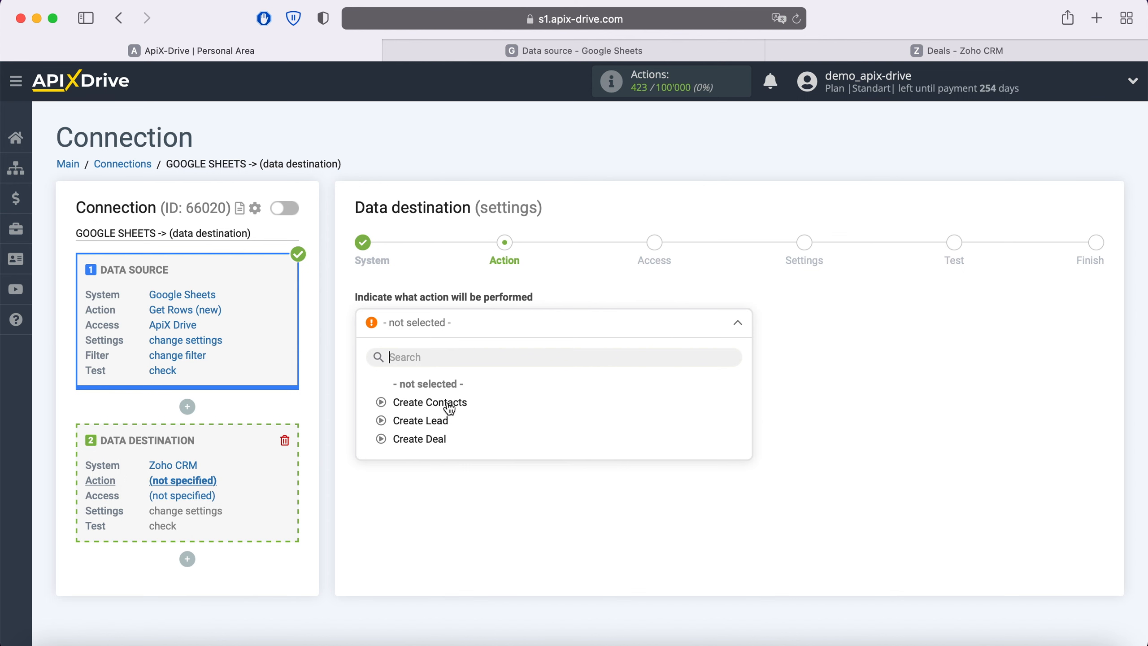
{"action": "left_click", "coordinate": [427, 439]}
{"action": "left_click", "coordinate": [450, 376]}
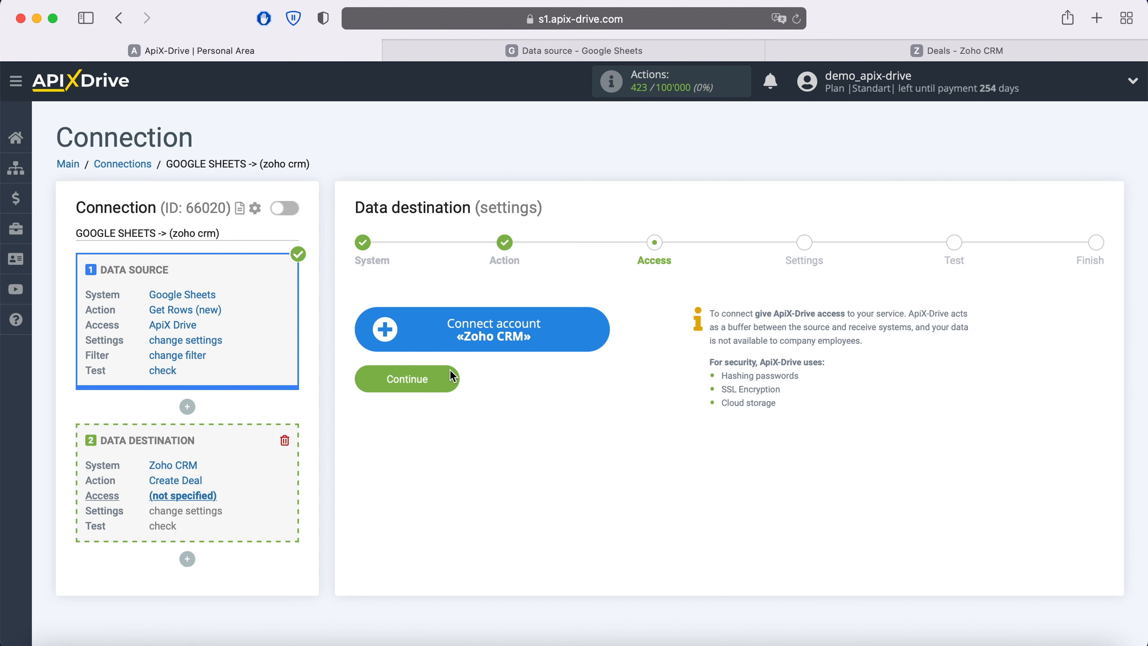
Sign in to Zoho with the account e-mail and password, accept access, and open the login list.
{"action": "left_click", "coordinate": [593, 332]}
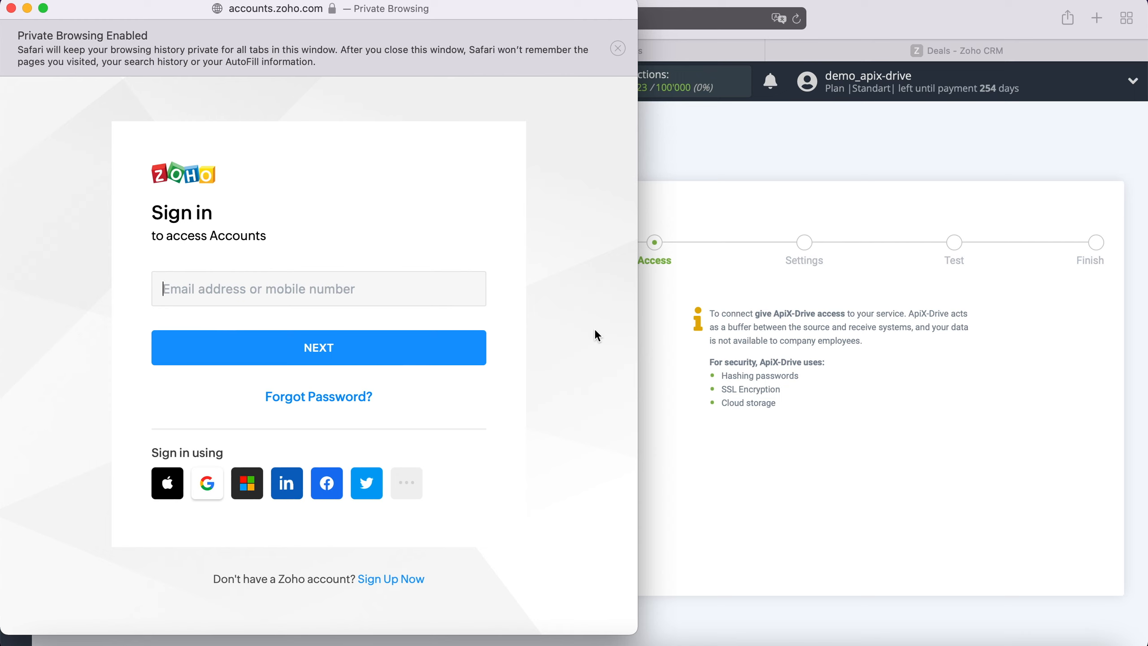
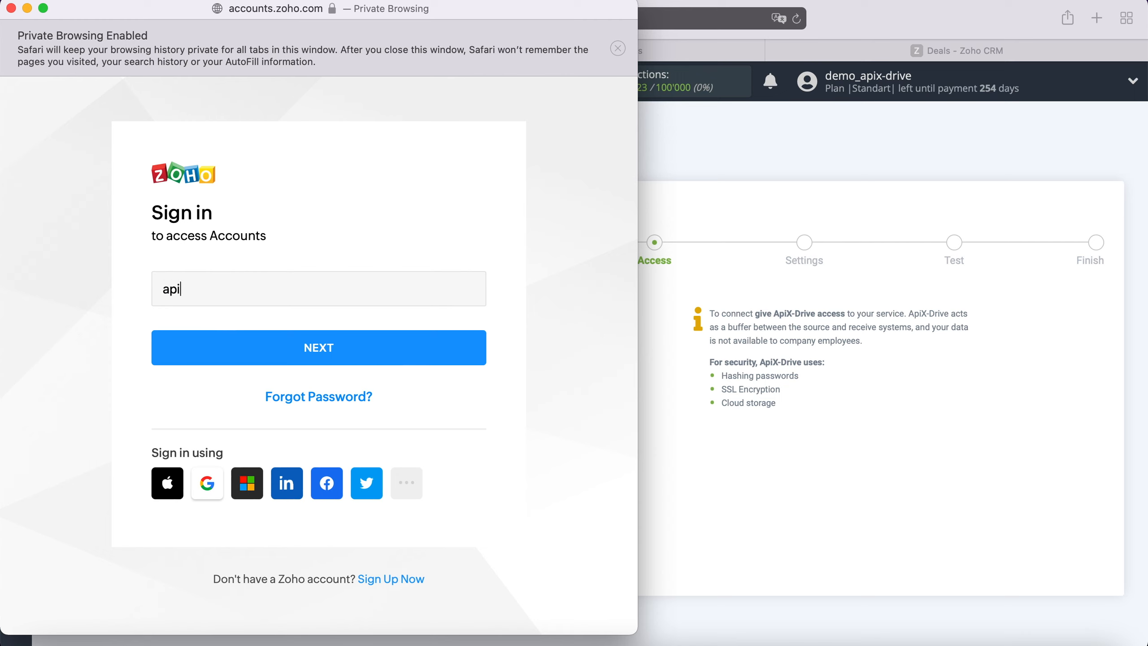
{"action": "left_click", "coordinate": [432, 344]}
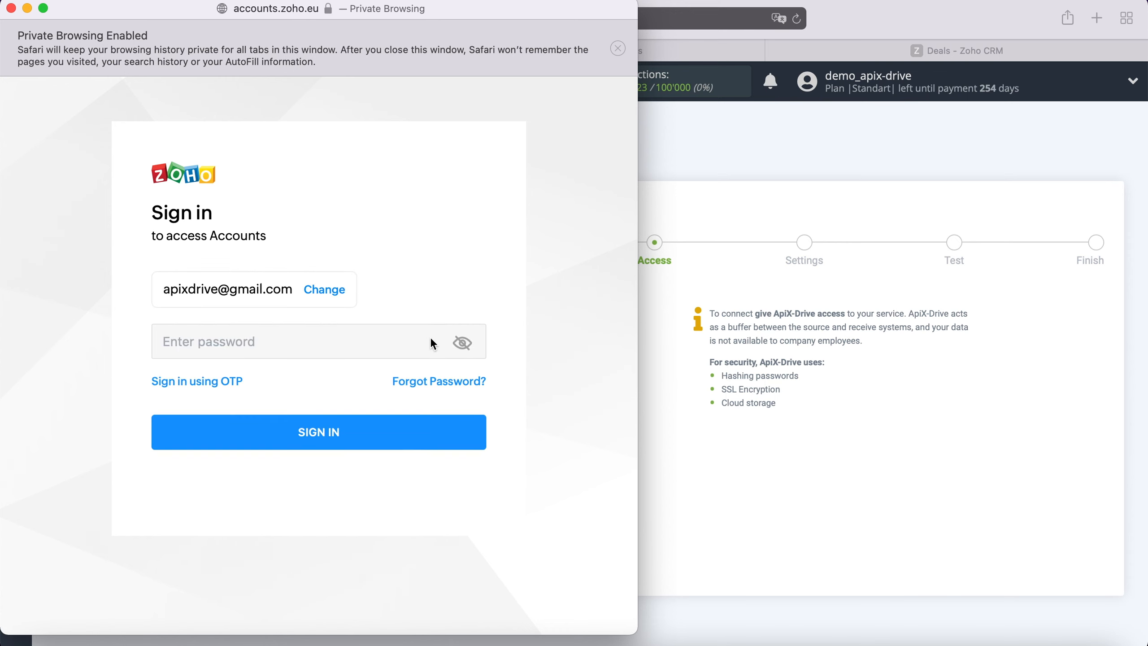
{"action": "type", "text": "************"}
{"action": "left_click", "coordinate": [351, 429]}
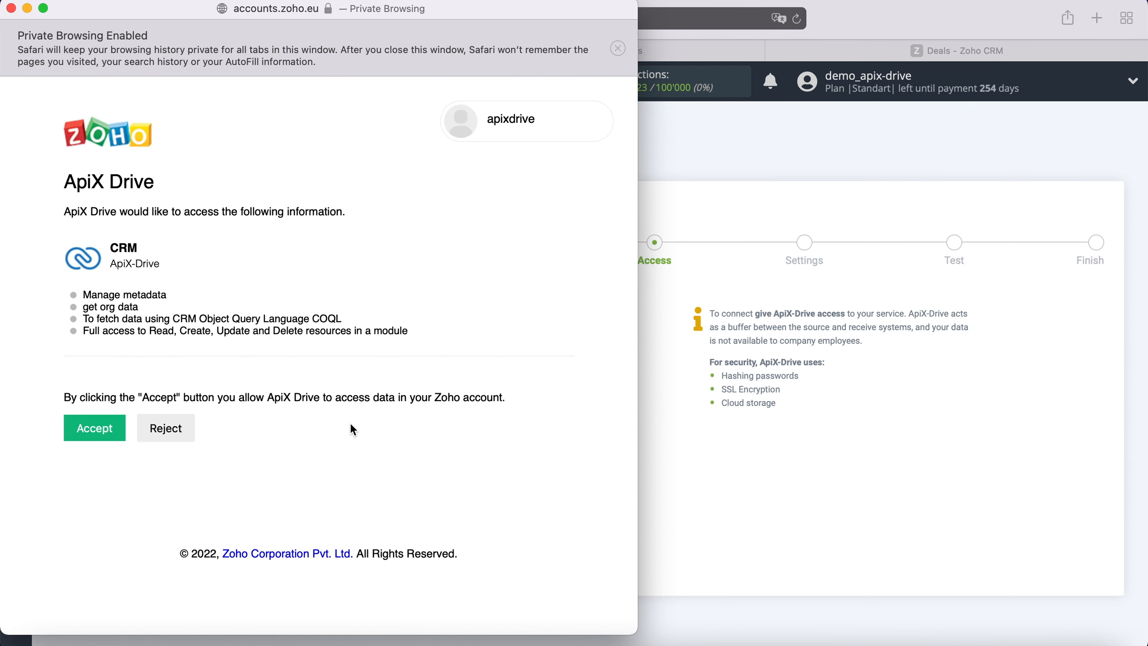
{"action": "left_click", "coordinate": [106, 428]}
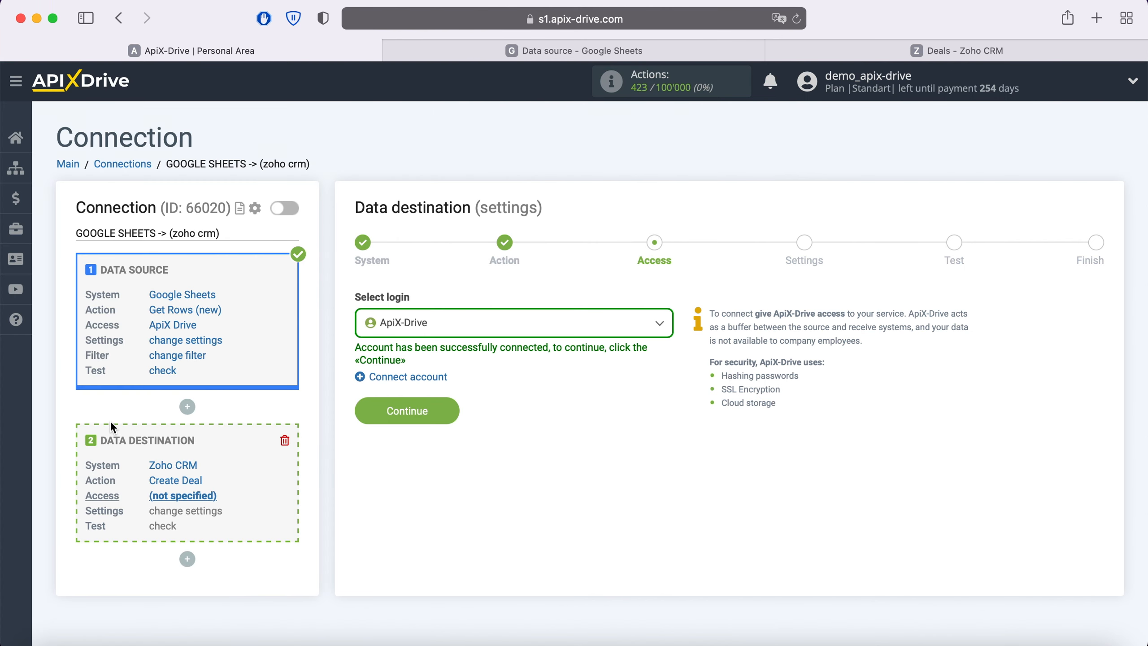
{"action": "left_click", "coordinate": [491, 325]}
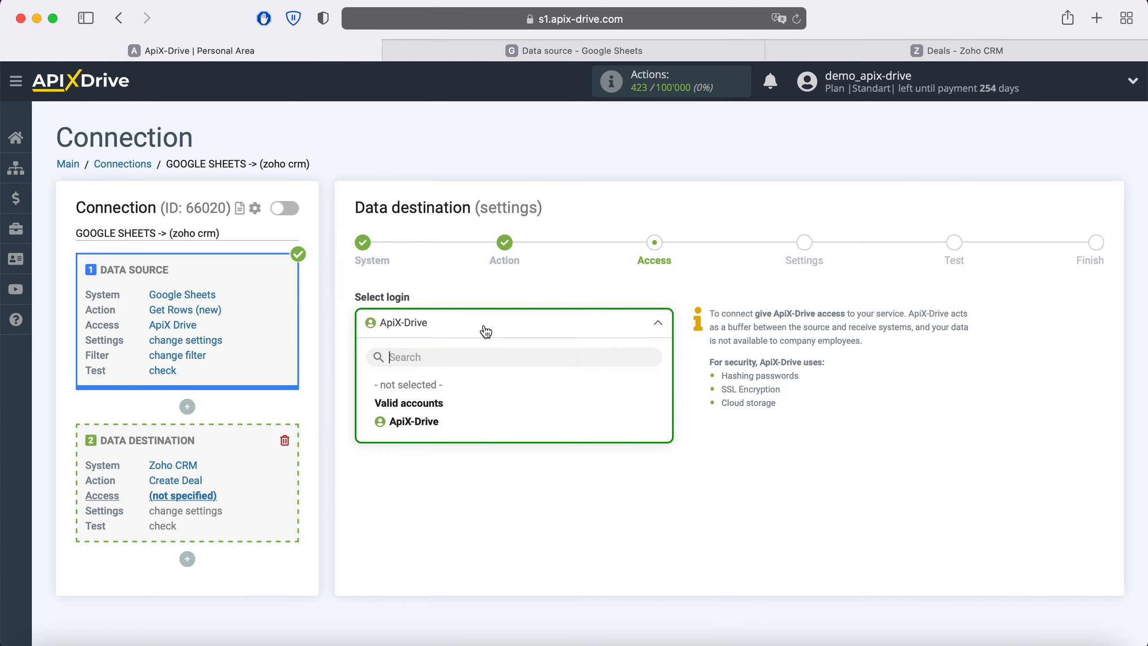
Select the connected login and map the deal Amount to Column I.
{"action": "left_click", "coordinate": [433, 423]}
{"action": "left_click", "coordinate": [446, 400]}
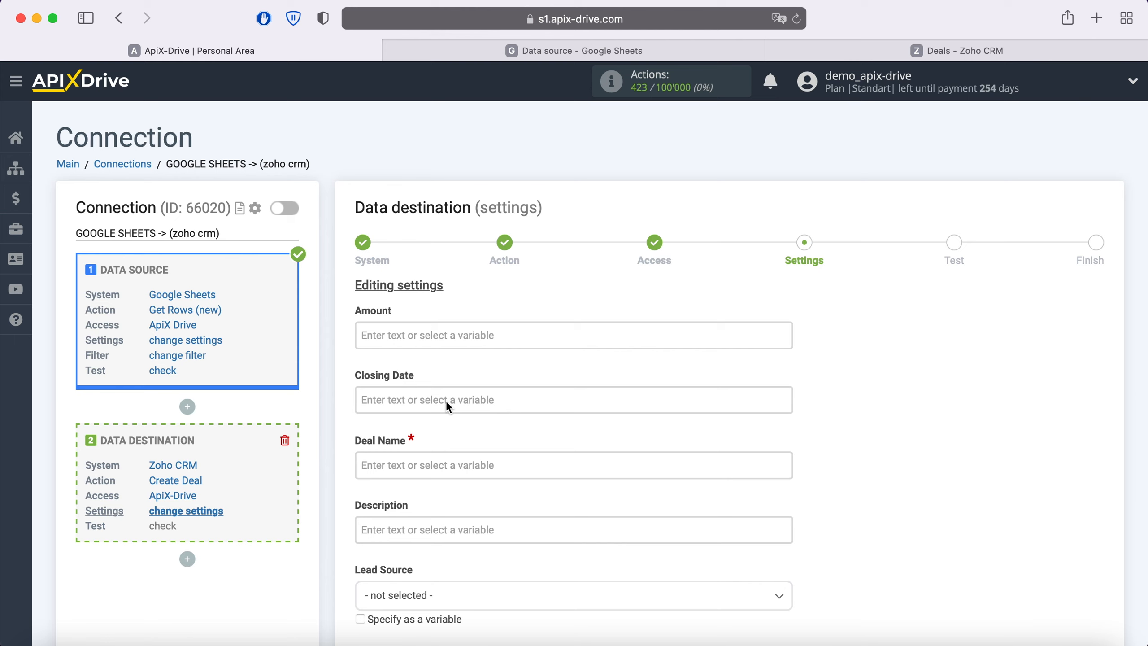
{"action": "left_click", "coordinate": [411, 335]}
{"action": "scroll", "coordinate": [411, 333], "scroll_direction": "down", "scroll_amount": 2}
{"action": "scroll", "coordinate": [413, 333], "scroll_direction": "down", "scroll_amount": 3}
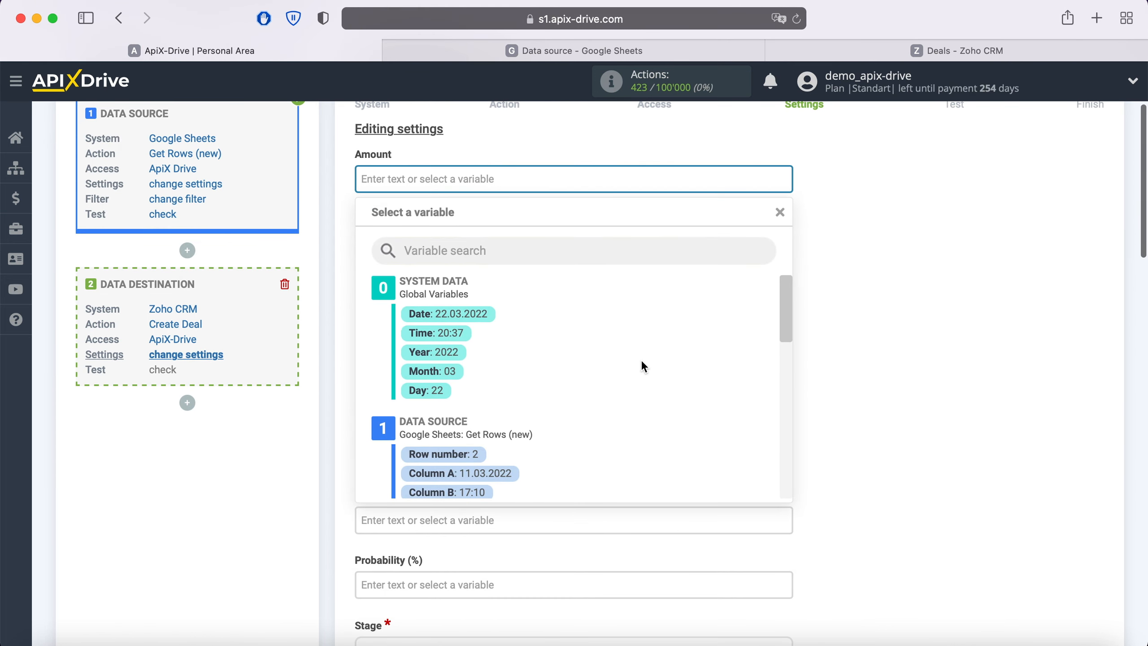
{"action": "scroll", "coordinate": [641, 362], "scroll_direction": "down", "scroll_amount": 4}
{"action": "scroll", "coordinate": [641, 359], "scroll_direction": "down", "scroll_amount": 1}
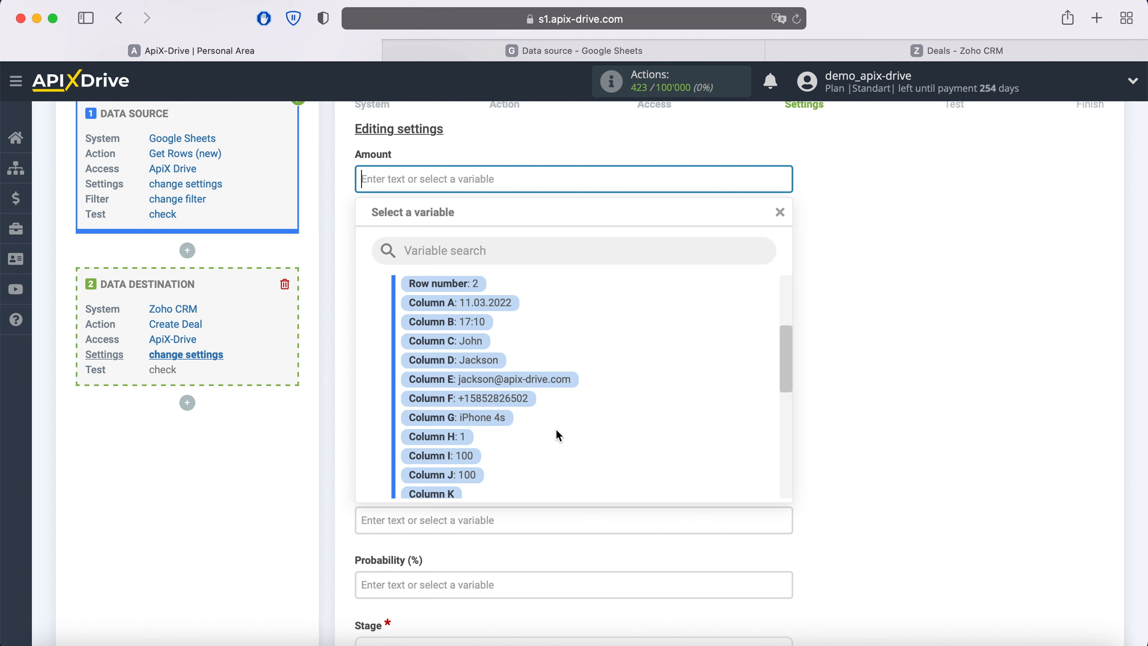
{"action": "left_click", "coordinate": [447, 454]}
Set Deal Name to 'New row' followed by Columns C and D.
{"action": "left_click", "coordinate": [436, 312]}
{"action": "type", "text": "New row"}
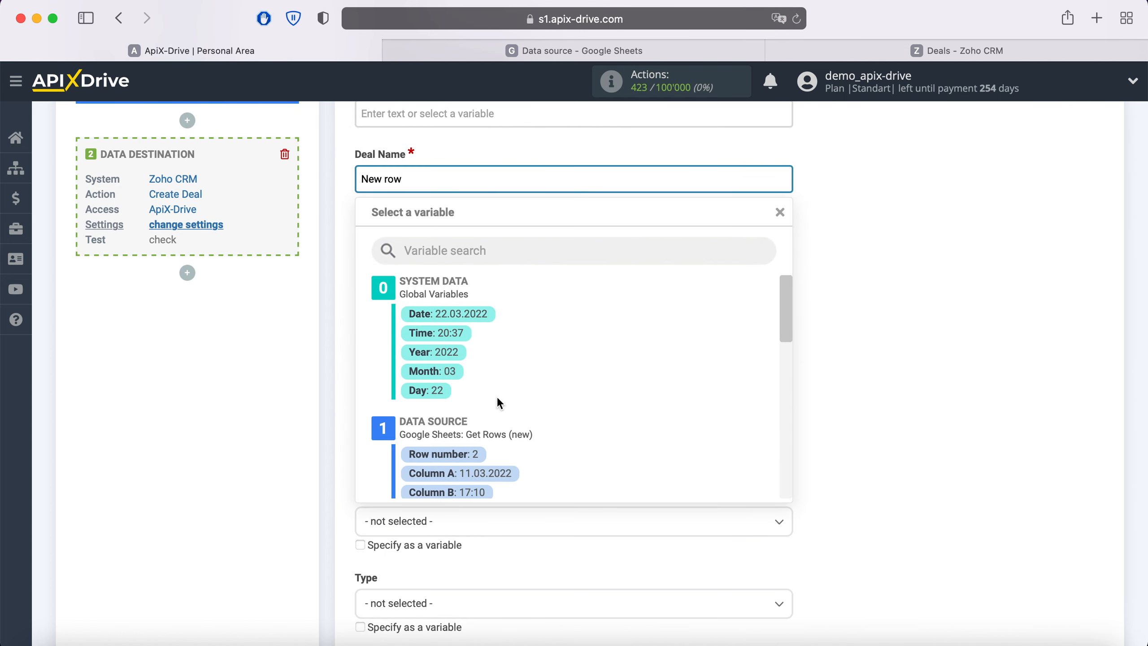
{"action": "scroll", "coordinate": [614, 398], "scroll_direction": "down", "scroll_amount": 3}
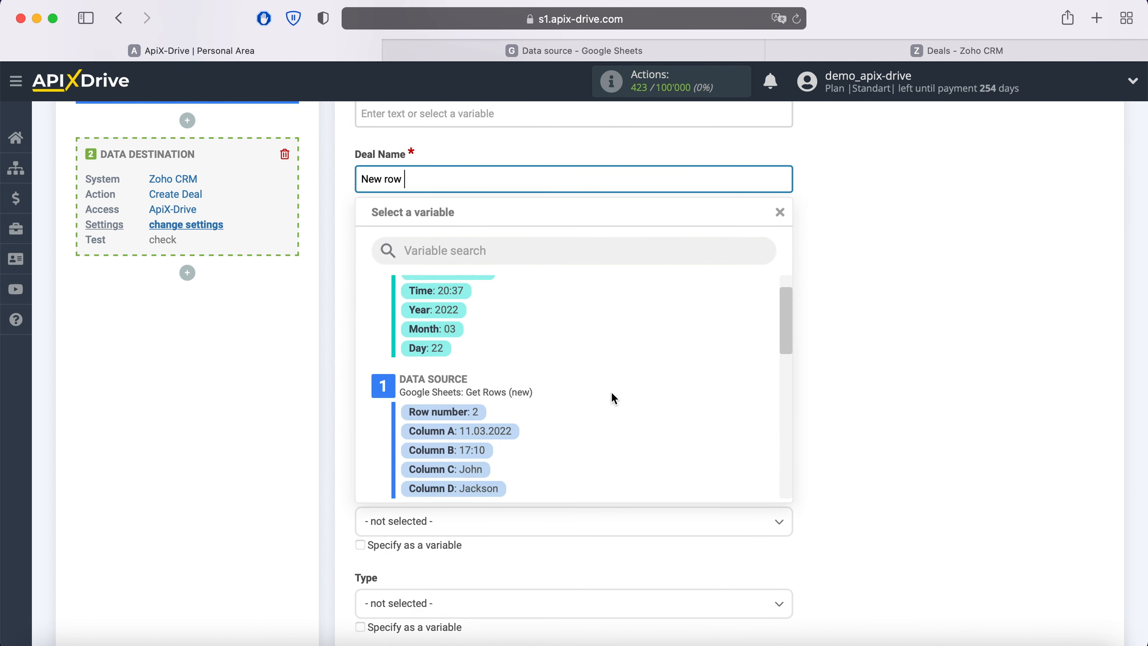
{"action": "left_click", "coordinate": [465, 389]}
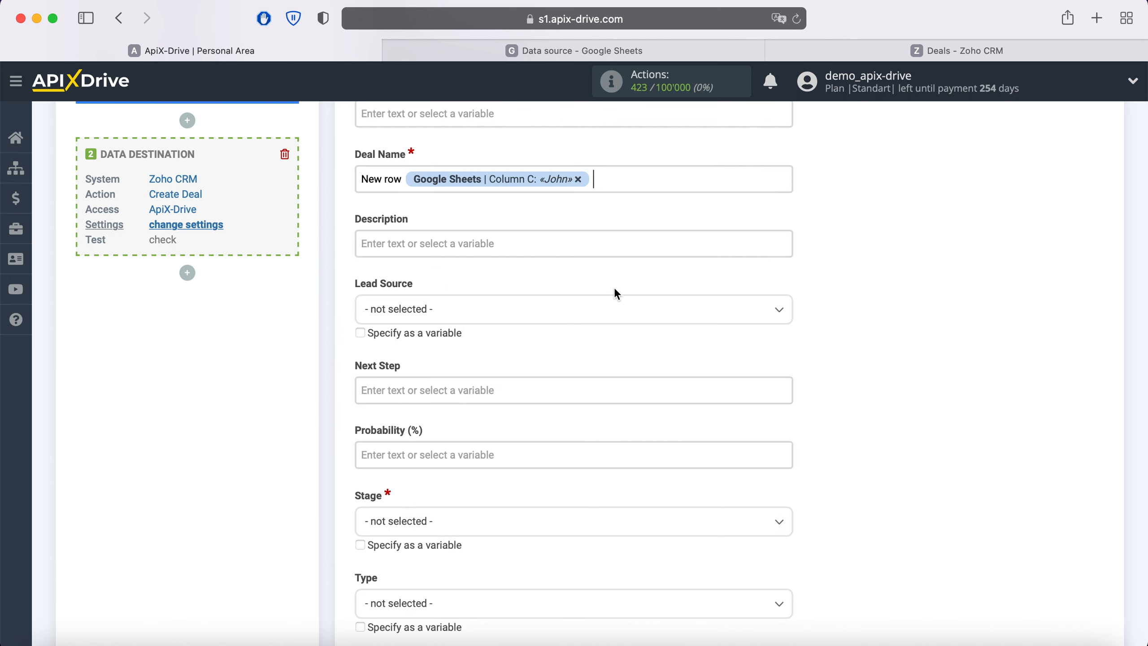
{"action": "left_click", "coordinate": [624, 179]}
{"action": "left_click", "coordinate": [488, 414]}
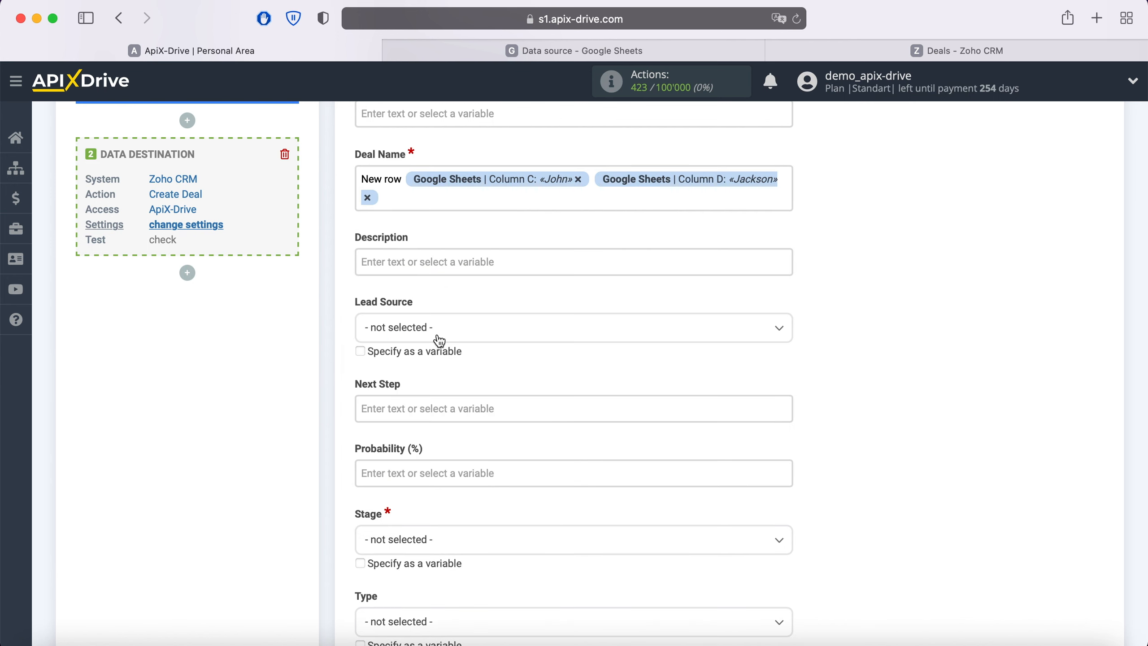
Fill Description with 'New row' plus the Column A date and Column B time.
{"action": "left_click", "coordinate": [420, 261]}
{"action": "scroll", "coordinate": [594, 393], "scroll_direction": "down", "scroll_amount": 2}
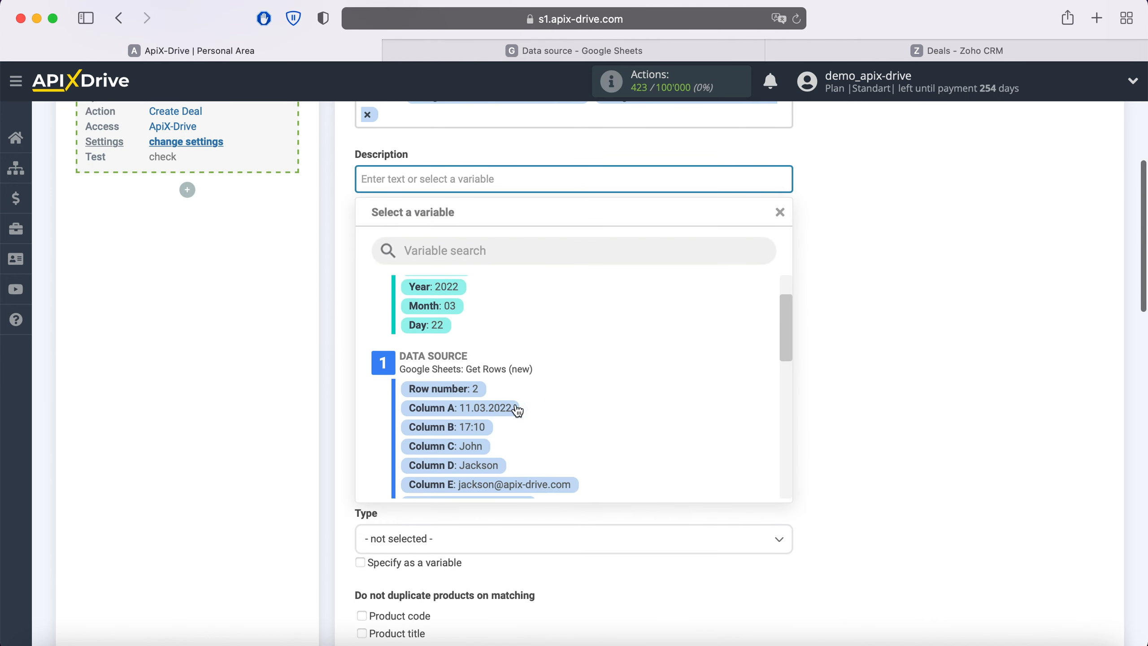
{"action": "left_click", "coordinate": [516, 406]}
{"action": "left_click", "coordinate": [606, 182]}
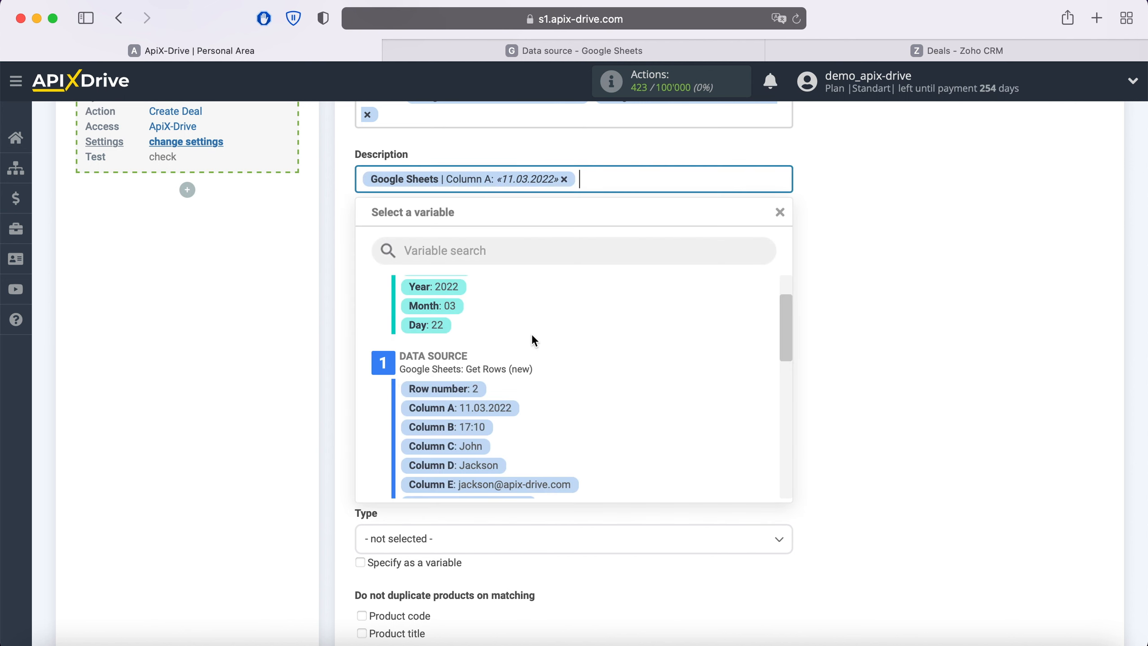
{"action": "left_click", "coordinate": [474, 429]}
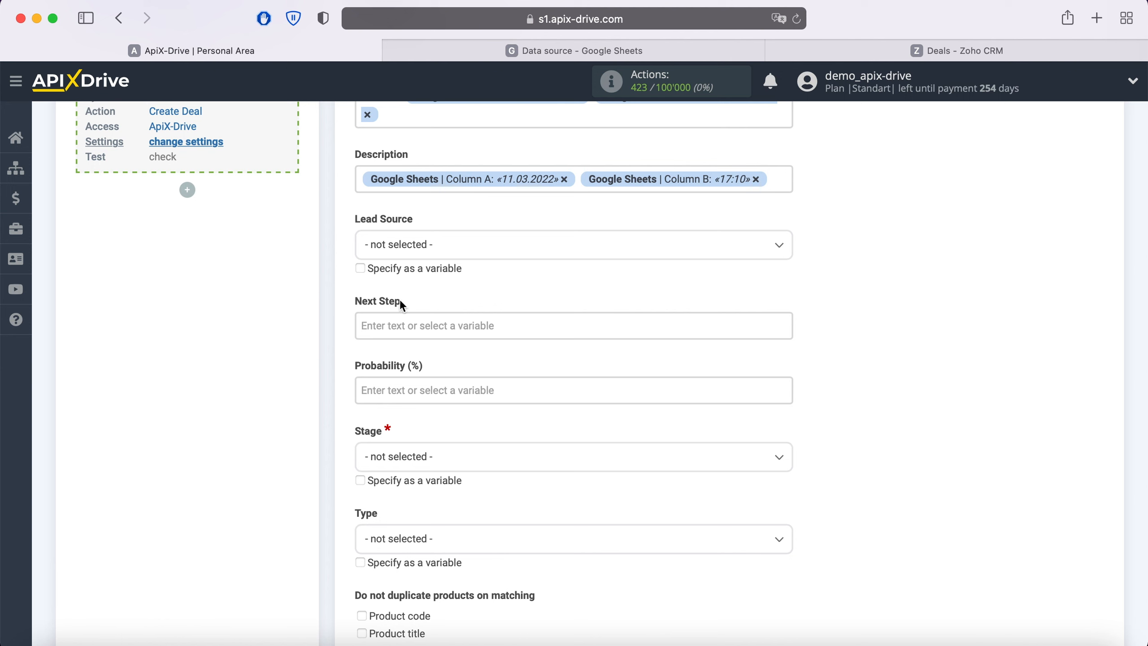
{"action": "left_click", "coordinate": [367, 178]}
{"action": "type", "text": "New row"}
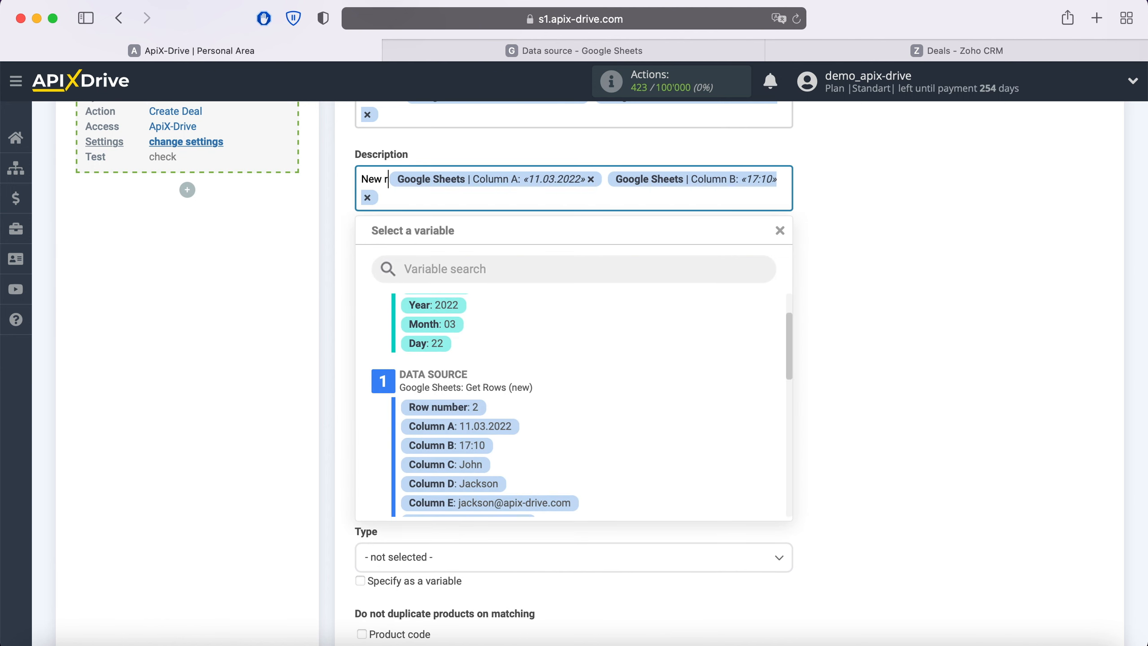
{"action": "left_click", "coordinate": [428, 200]}
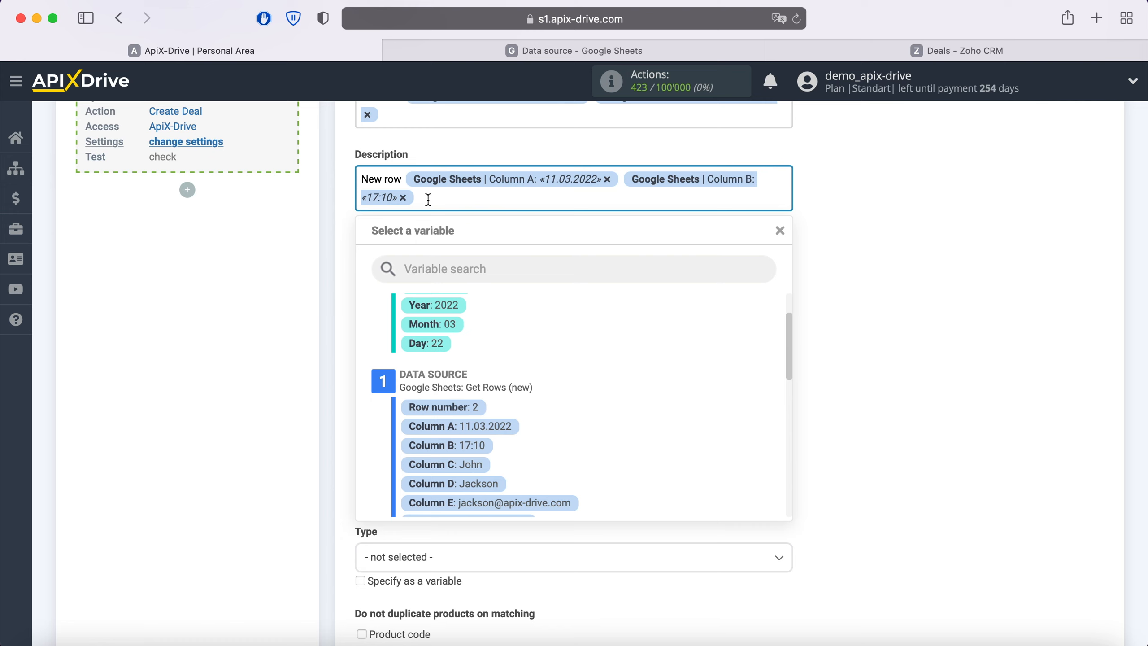
Add 'Product' (Column G) and 'Price' (Column I) lines to the Description.
{"action": "key", "text": "Return"}
{"action": "type", "text": "Product"}
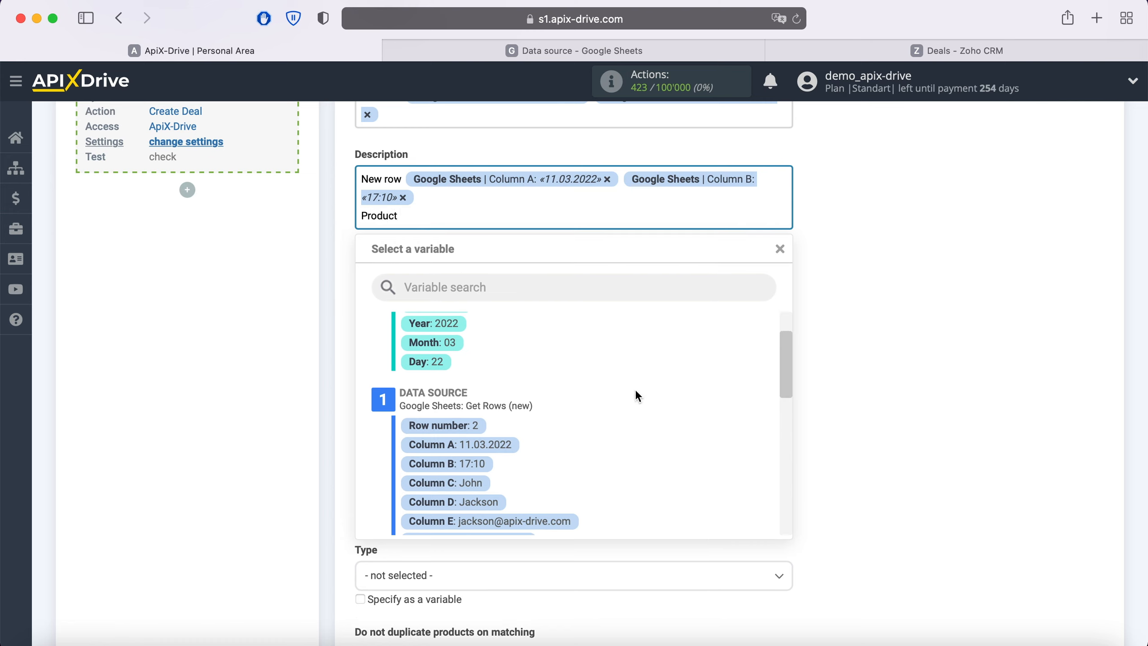
{"action": "scroll", "coordinate": [636, 394], "scroll_direction": "down", "scroll_amount": 3}
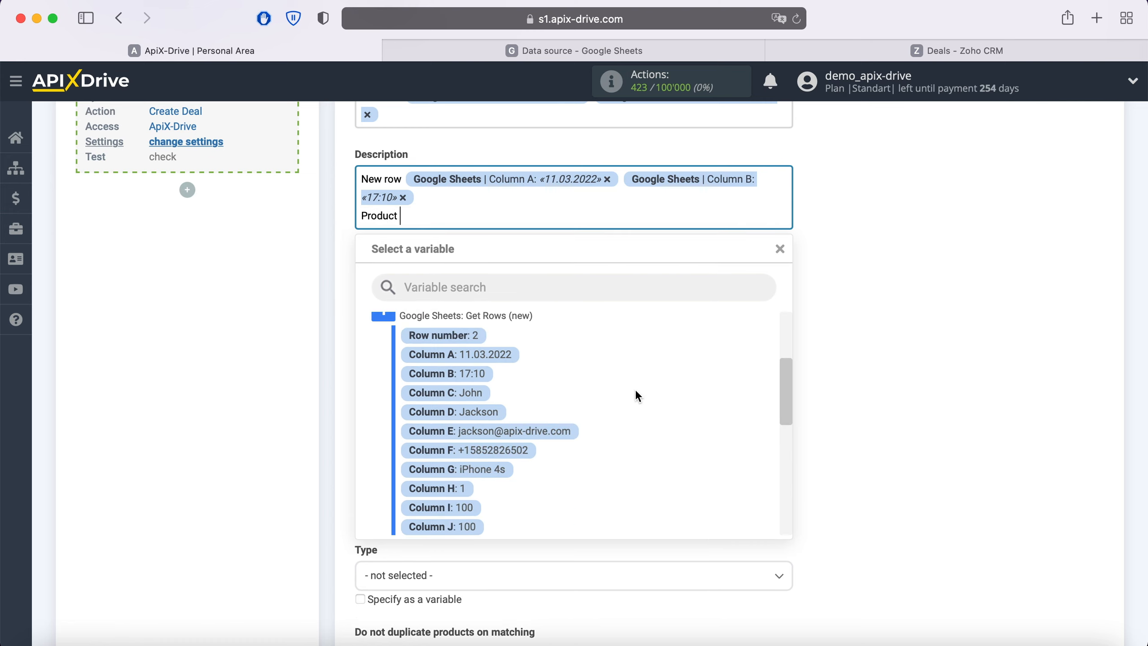
{"action": "left_click", "coordinate": [502, 462]}
{"action": "key", "text": "Return"}
{"action": "type", "text": "Price"}
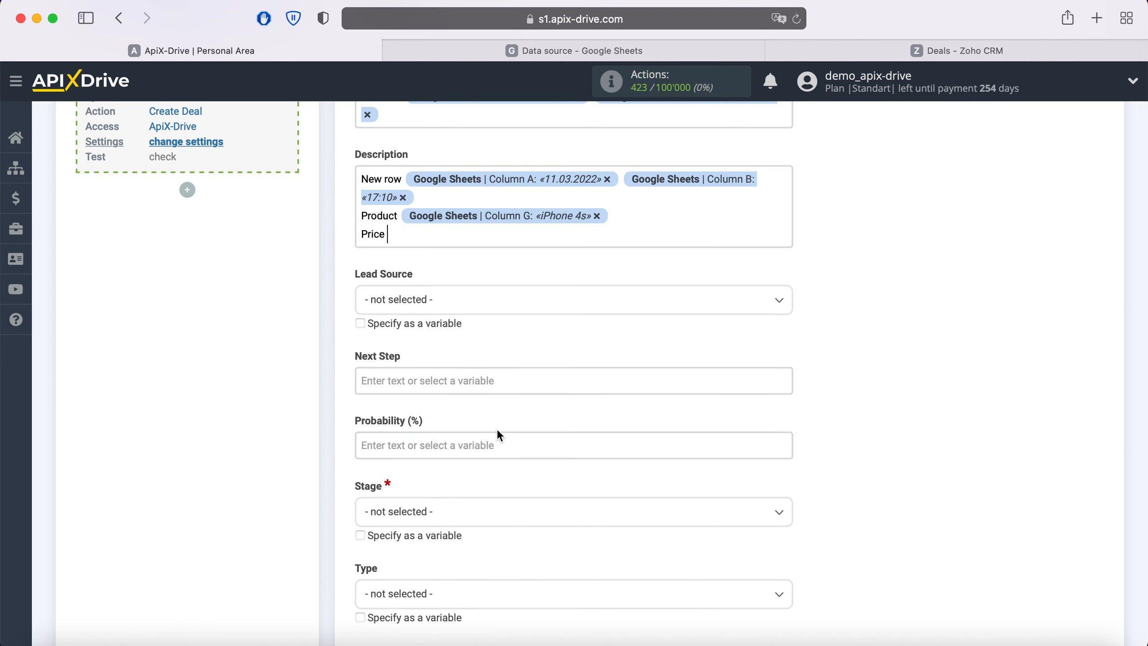
{"action": "left_click", "coordinate": [436, 233]}
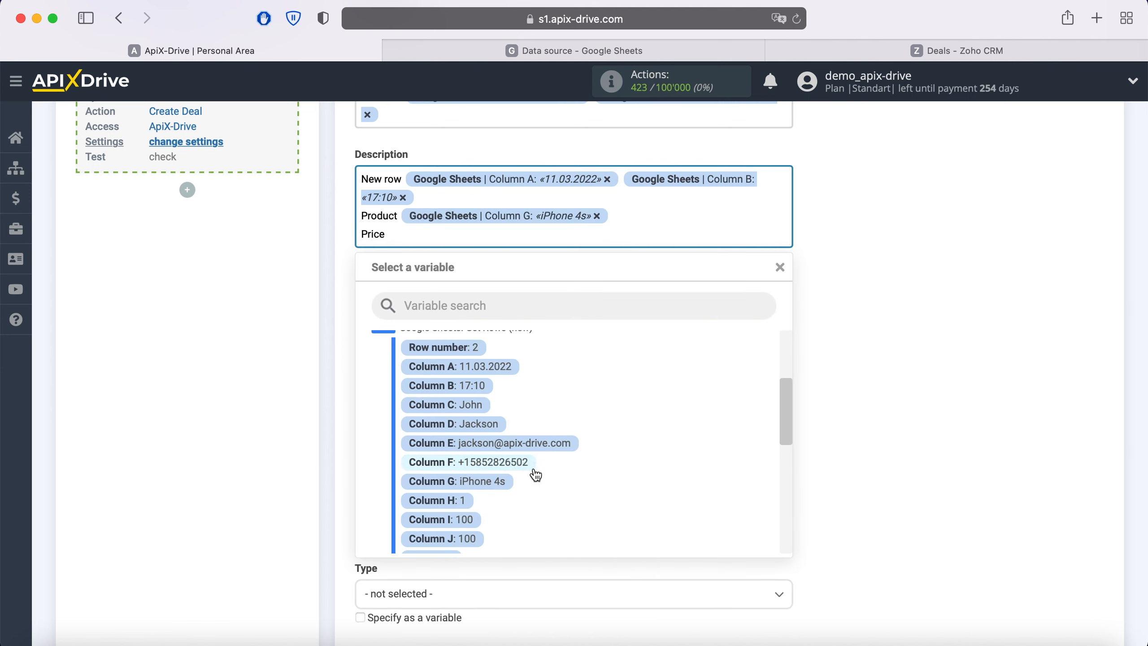
{"action": "left_click", "coordinate": [473, 520]}
{"action": "scroll", "coordinate": [472, 520], "scroll_direction": "down", "scroll_amount": 3}
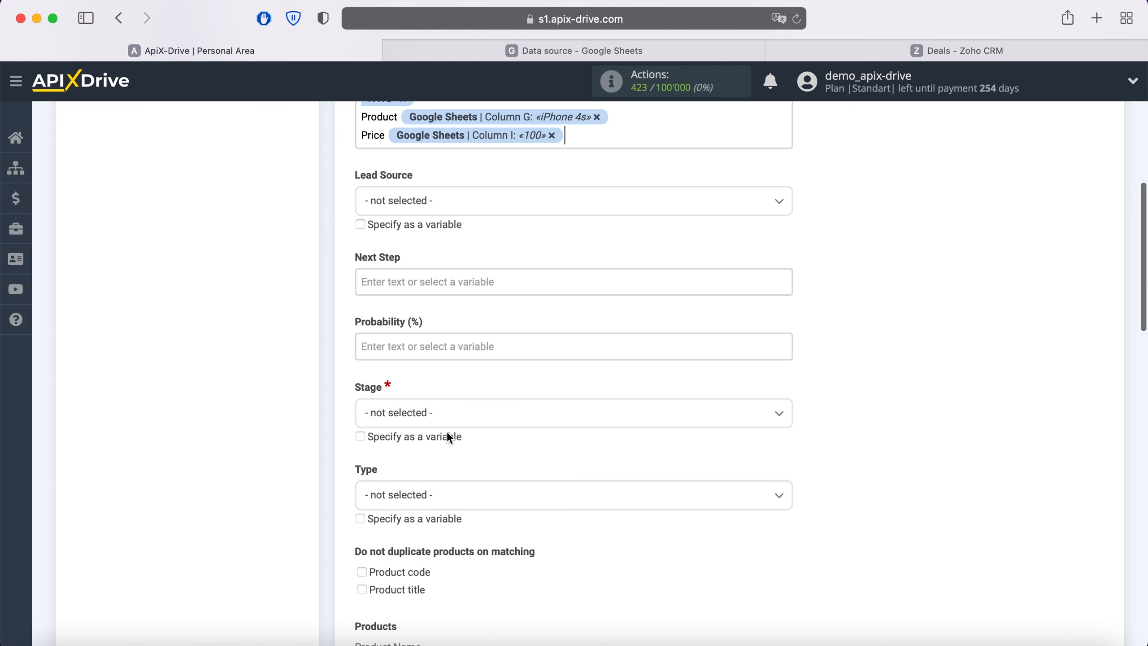
Set the deal stage to Qualification and Product Name to Column G.
{"action": "left_click", "coordinate": [445, 416]}
{"action": "left_click", "coordinate": [409, 495]}
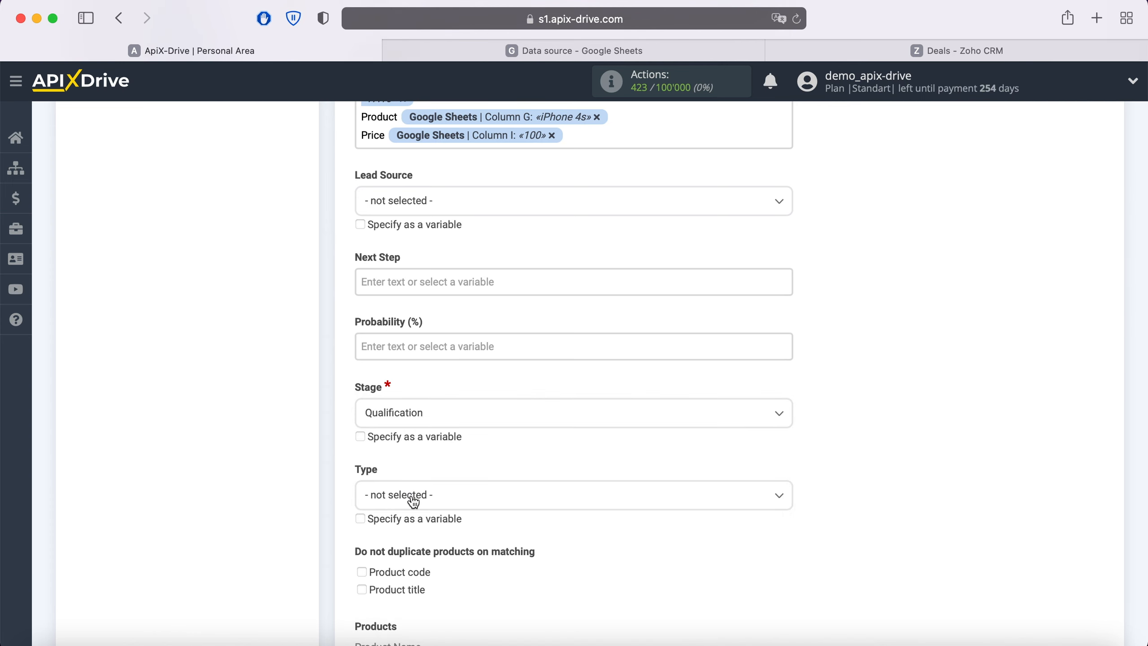
{"action": "scroll", "coordinate": [461, 402], "scroll_direction": "down", "scroll_amount": 7}
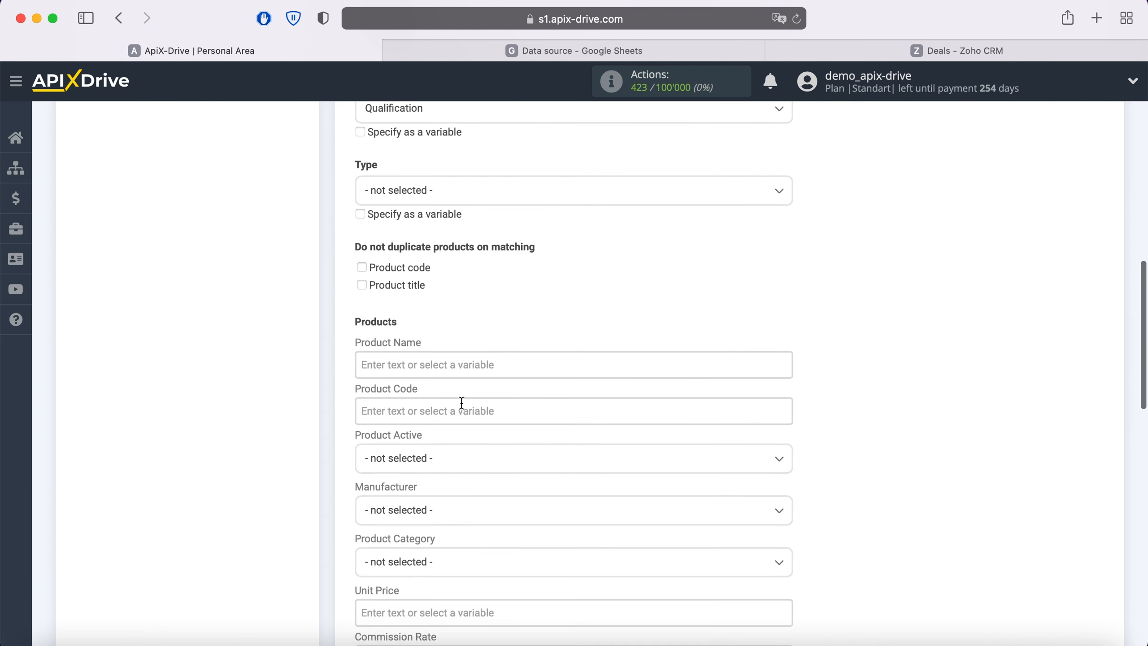
{"action": "left_click", "coordinate": [445, 375]}
{"action": "scroll", "coordinate": [445, 375], "scroll_direction": "down", "scroll_amount": 4}
{"action": "scroll", "coordinate": [590, 363], "scroll_direction": "down", "scroll_amount": 5}
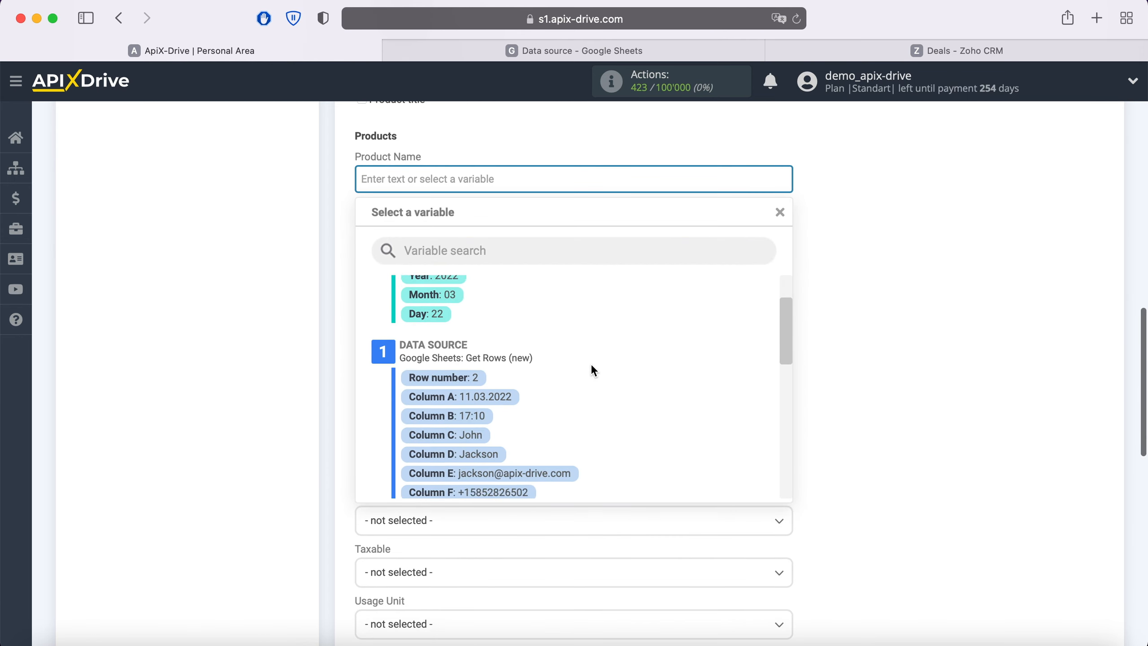
{"action": "left_click", "coordinate": [500, 437]}
Map Unit Price to Column I and Quantity in Stock to Column H.
{"action": "scroll", "coordinate": [497, 436], "scroll_direction": "down", "scroll_amount": 3}
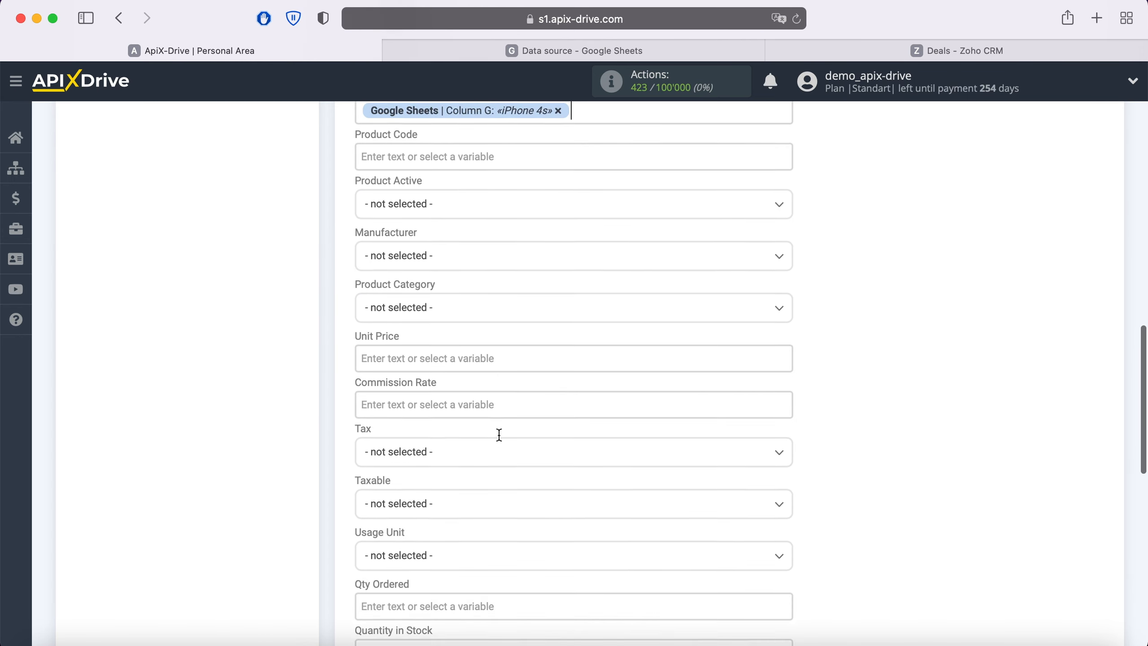
{"action": "left_click", "coordinate": [430, 308]}
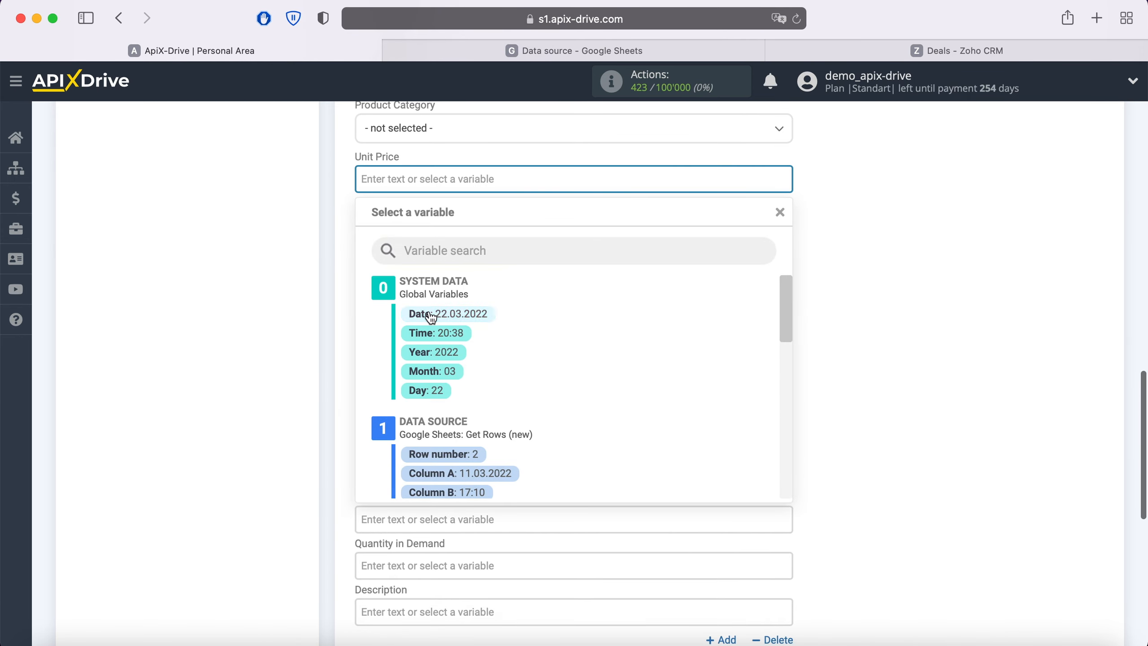
{"action": "scroll", "coordinate": [547, 386], "scroll_direction": "down", "scroll_amount": 2}
{"action": "scroll", "coordinate": [548, 389], "scroll_direction": "down", "scroll_amount": 3}
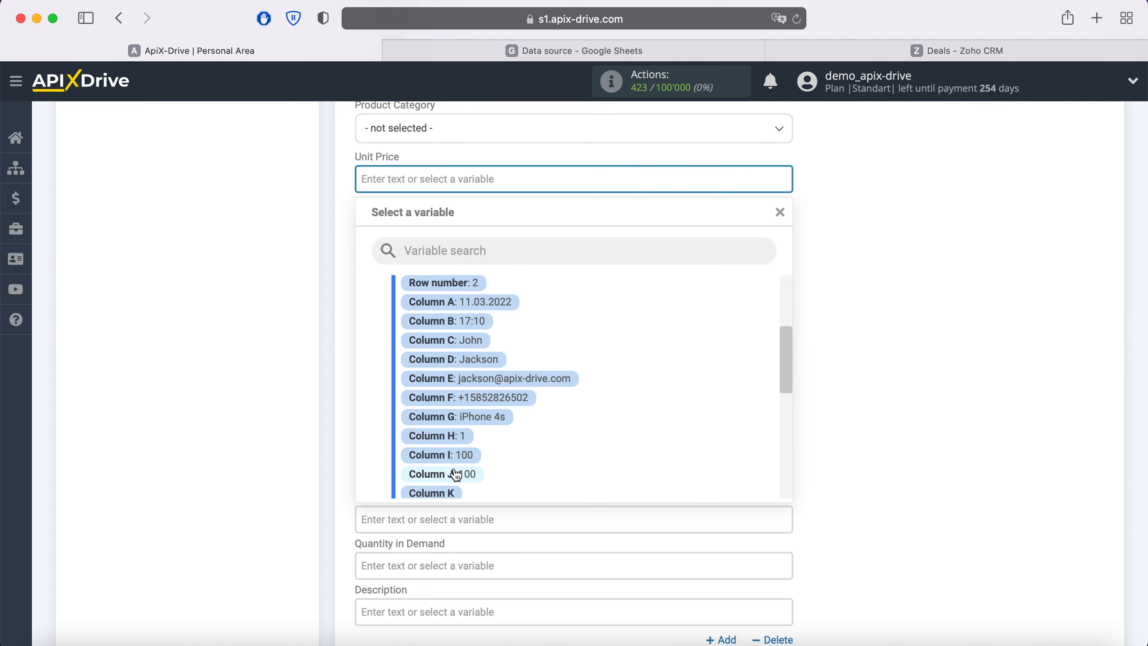
{"action": "left_click", "coordinate": [455, 465]}
{"action": "scroll", "coordinate": [454, 464], "scroll_direction": "down", "scroll_amount": 3}
{"action": "left_click", "coordinate": [406, 344]}
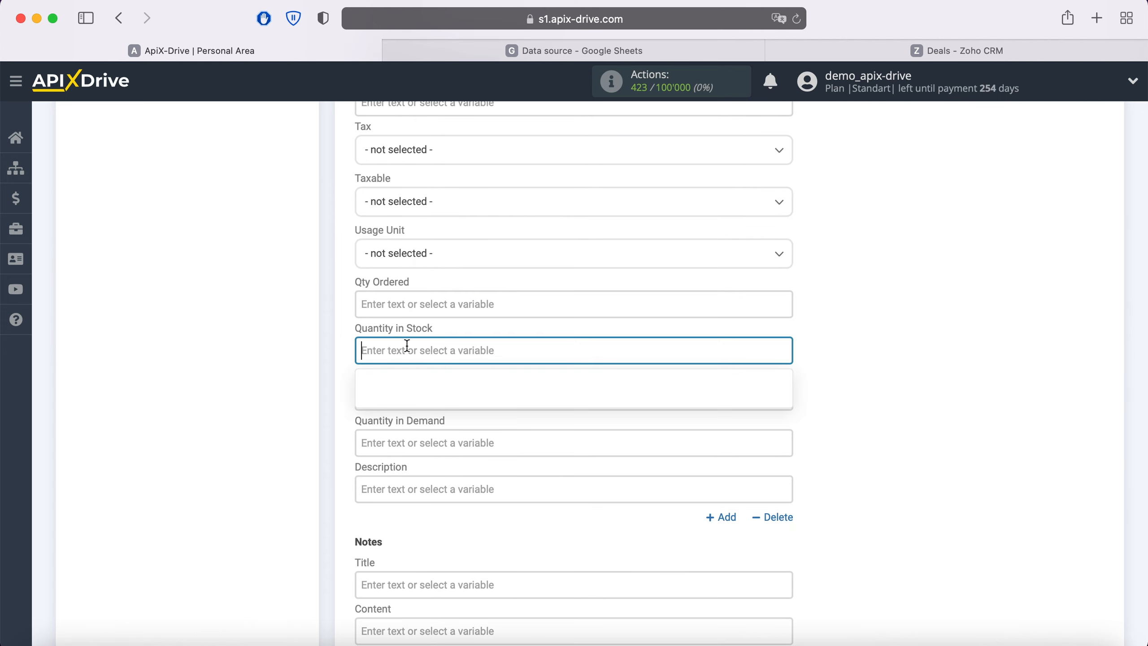
{"action": "scroll", "coordinate": [497, 357], "scroll_direction": "down", "scroll_amount": 3}
{"action": "scroll", "coordinate": [587, 361], "scroll_direction": "down", "scroll_amount": 4}
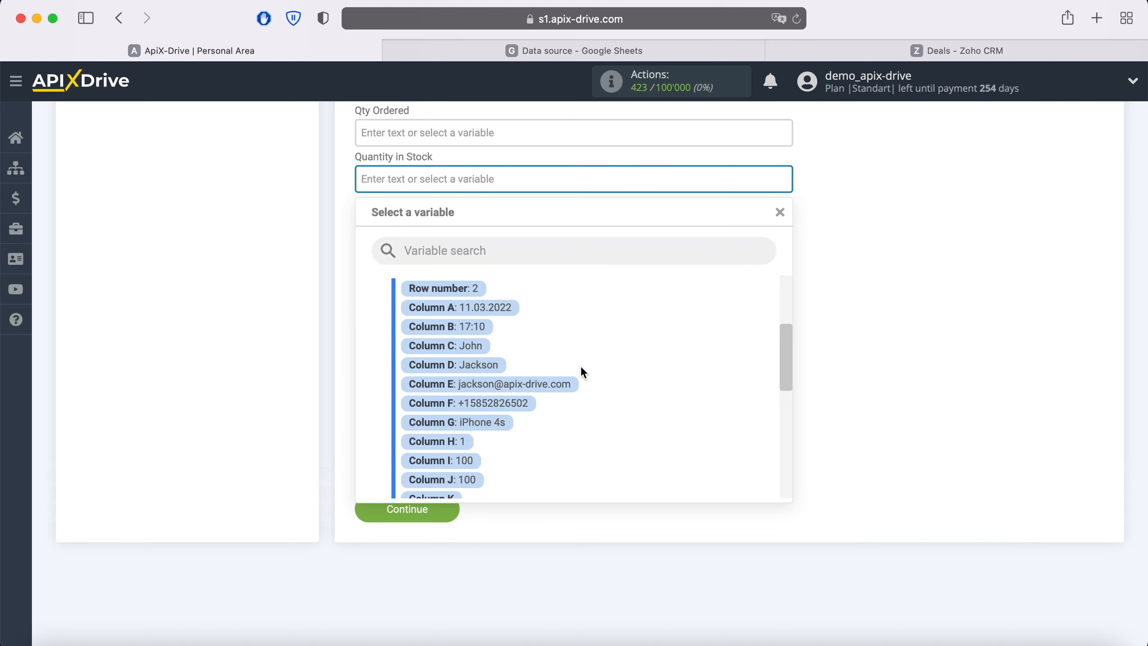
{"action": "left_click", "coordinate": [470, 441]}
{"action": "scroll", "coordinate": [466, 438], "scroll_direction": "up", "scroll_amount": 10}
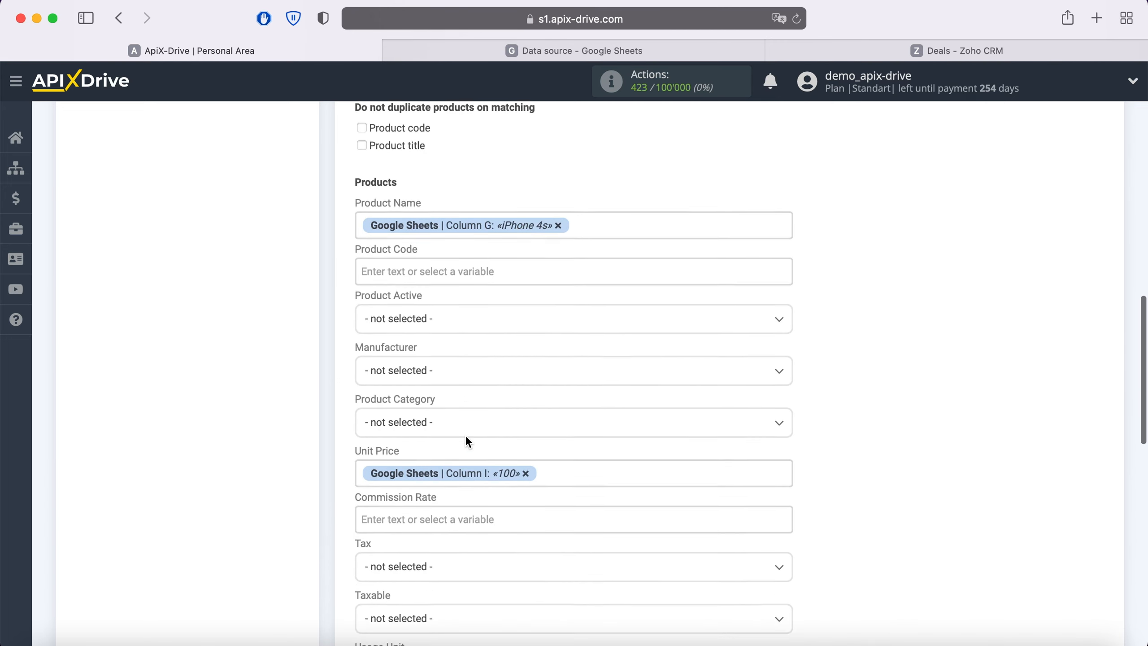
{"action": "scroll", "coordinate": [468, 441], "scroll_direction": "up", "scroll_amount": 10}
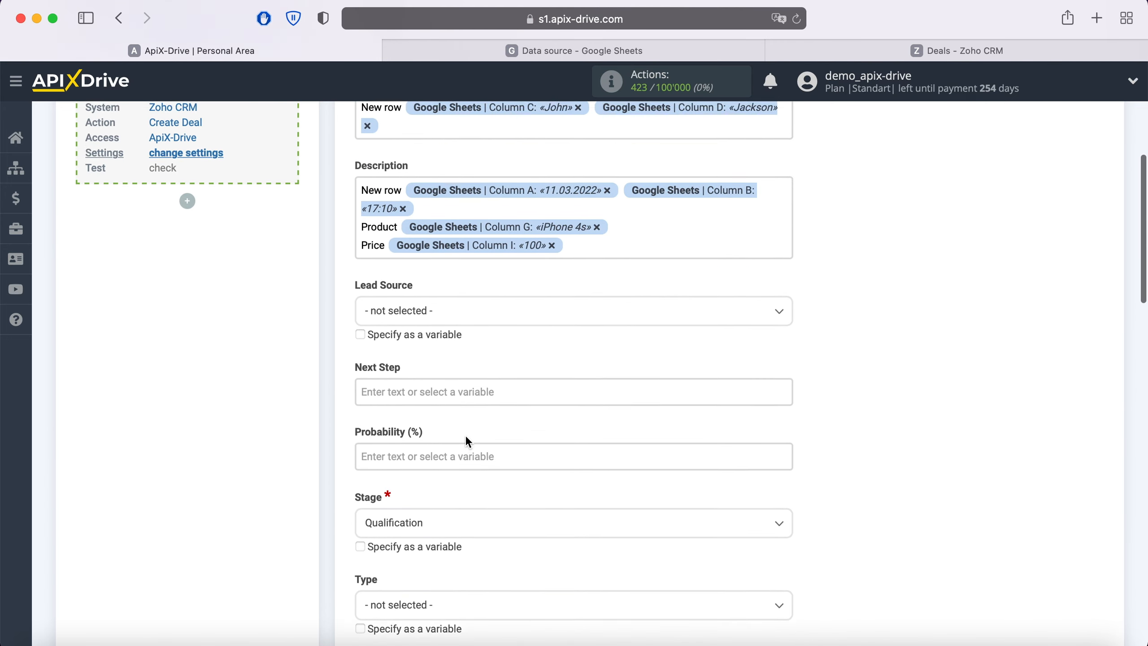
Add a 'Name' line to the Description with Columns C and D.
{"action": "left_click", "coordinate": [594, 292]}
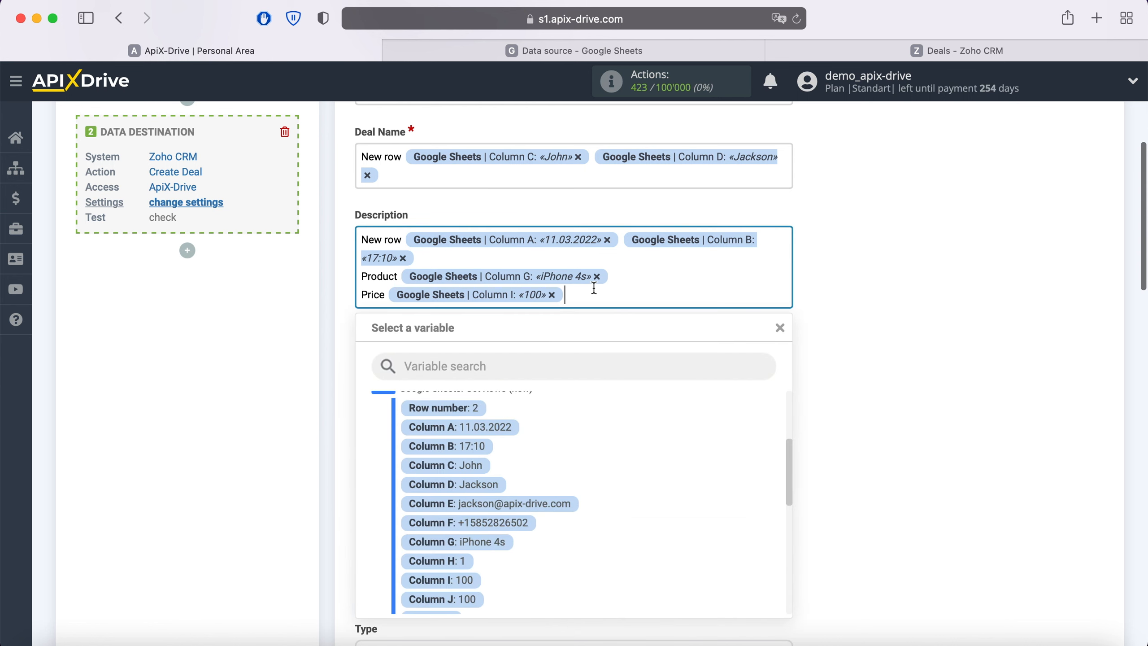
{"action": "type", "text": "Name"}
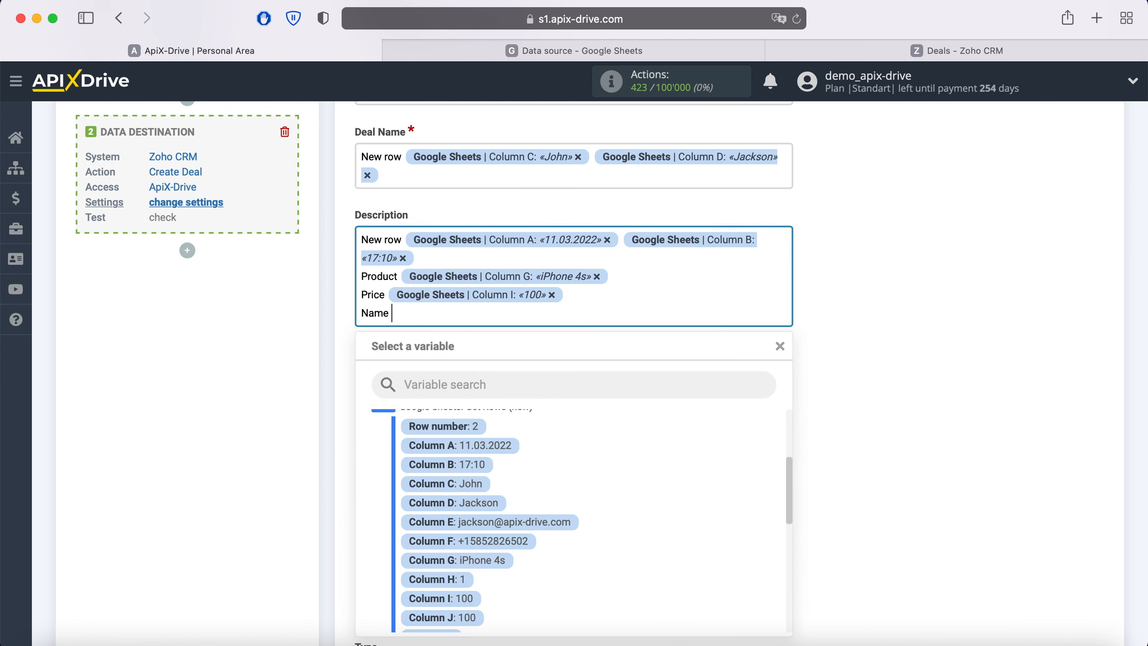
{"action": "left_click", "coordinate": [480, 482]}
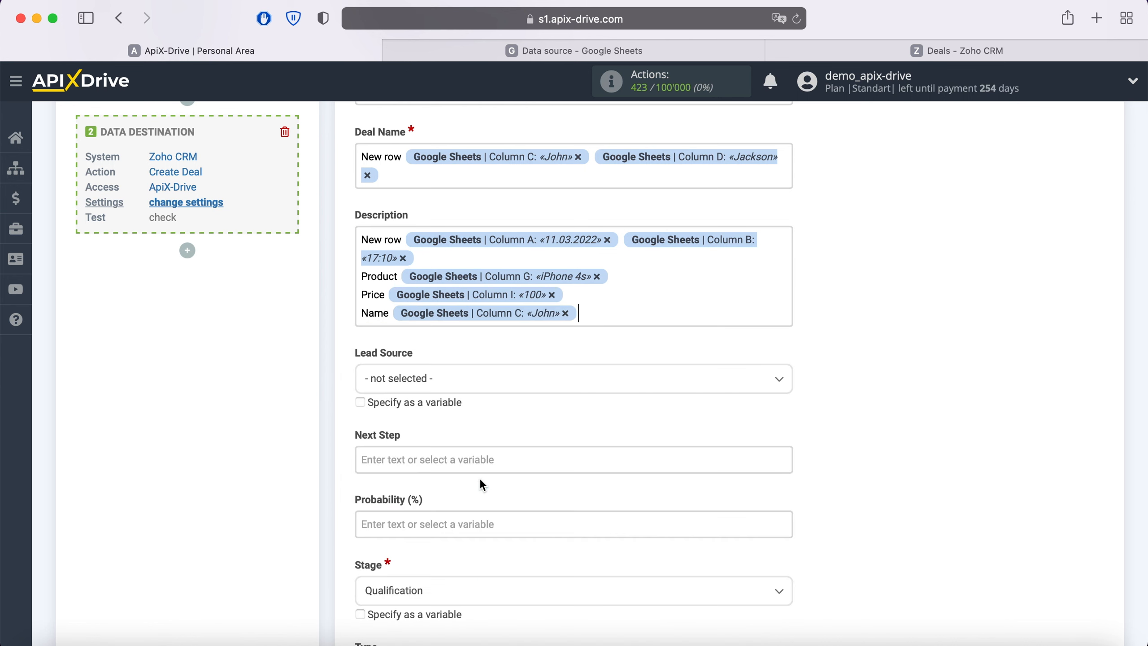
{"action": "left_click", "coordinate": [592, 317]}
{"action": "left_click", "coordinate": [482, 503]}
Add 'Email' (Column E) and 'Phone' (Column F) lines to the Description, then save the mapping.
{"action": "key", "text": "Return"}
{"action": "type", "text": "Email"}
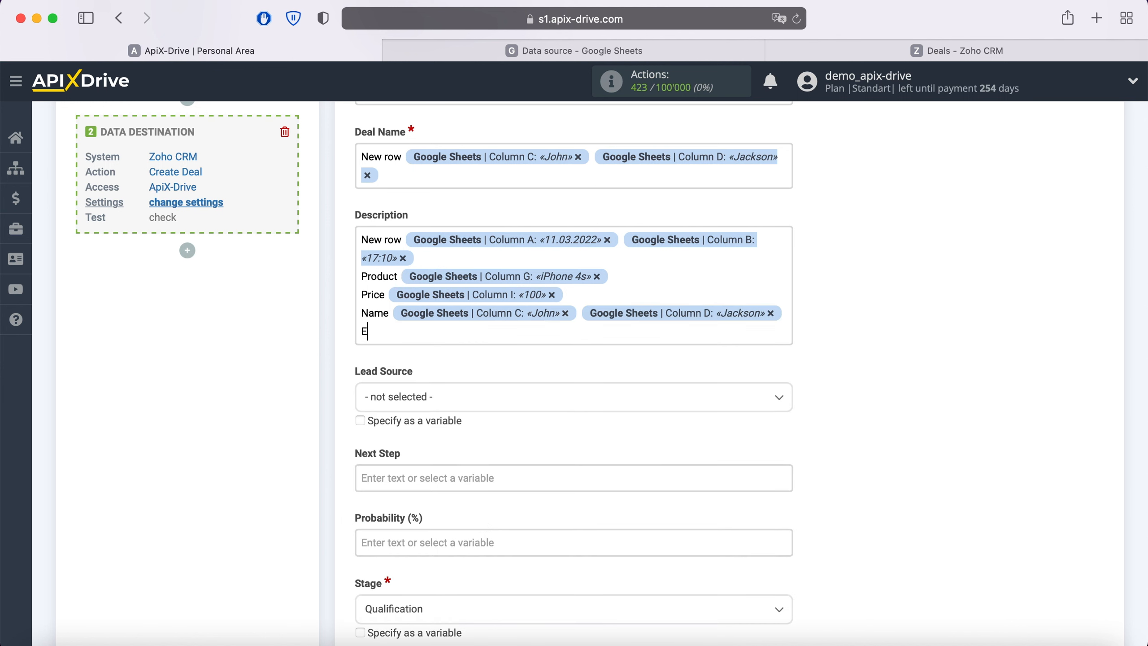
{"action": "left_click", "coordinate": [443, 336]}
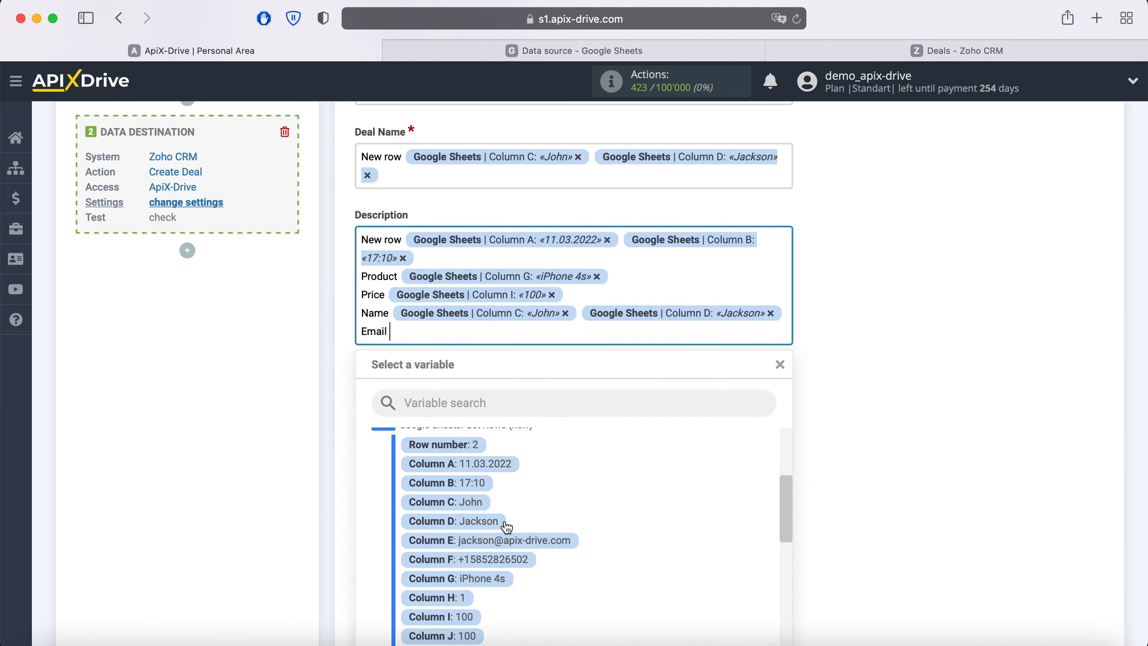
{"action": "left_click", "coordinate": [538, 541]}
{"action": "key", "text": "Return"}
{"action": "type", "text": "Phone"}
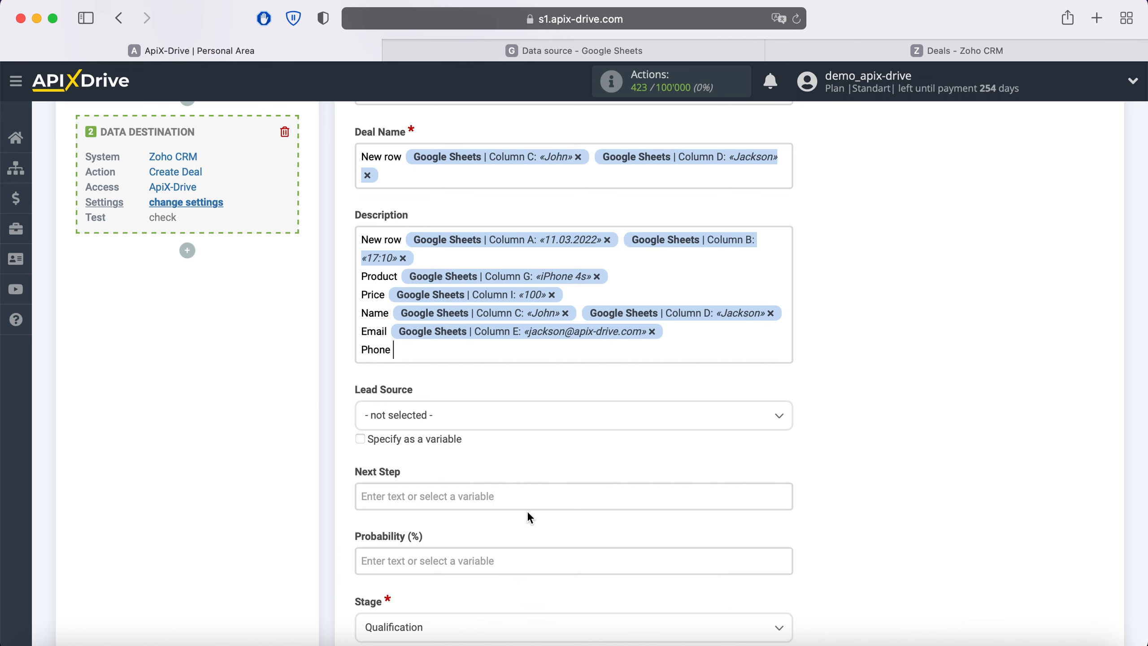
{"action": "left_click", "coordinate": [467, 360]}
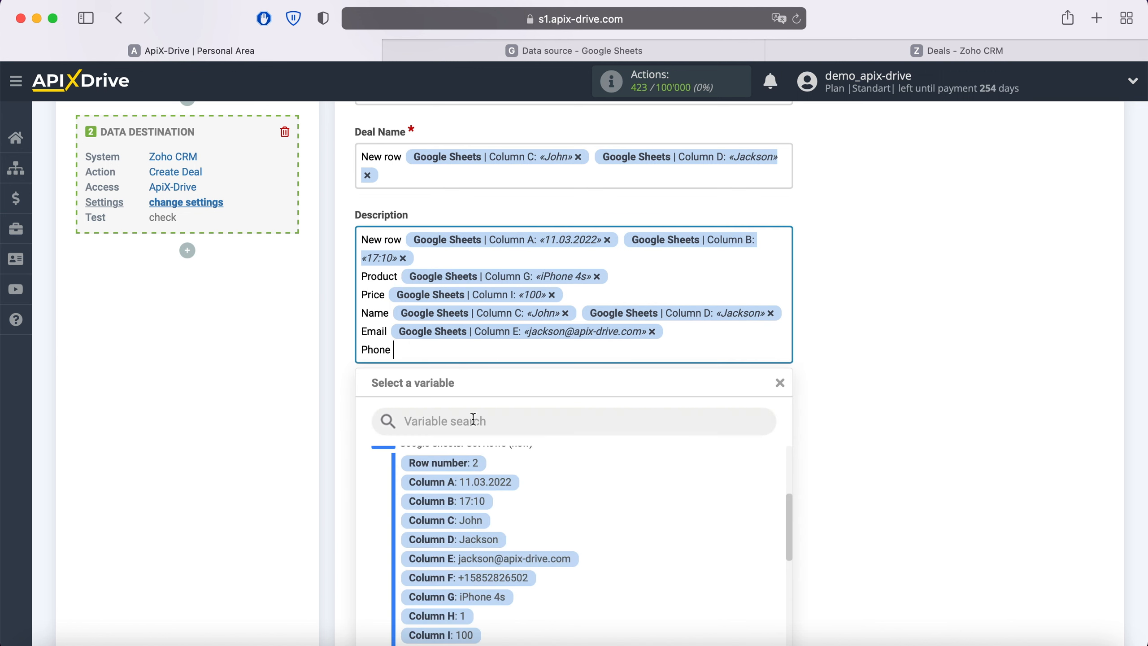
{"action": "left_click", "coordinate": [502, 578]}
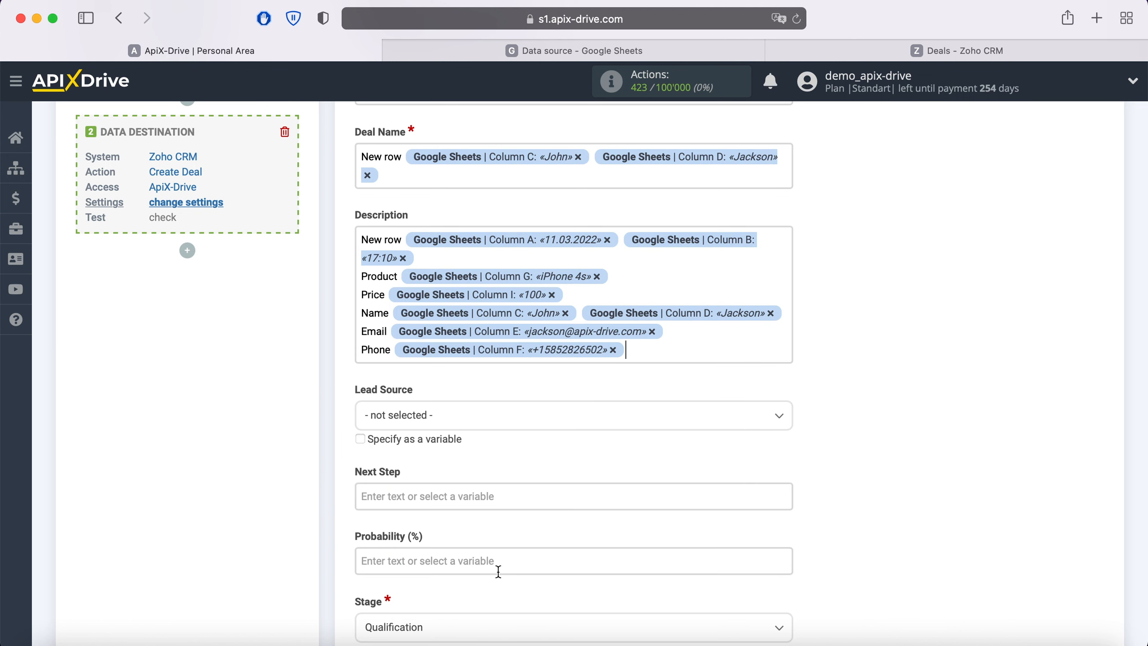
{"action": "scroll", "coordinate": [498, 571], "scroll_direction": "down", "scroll_amount": 20}
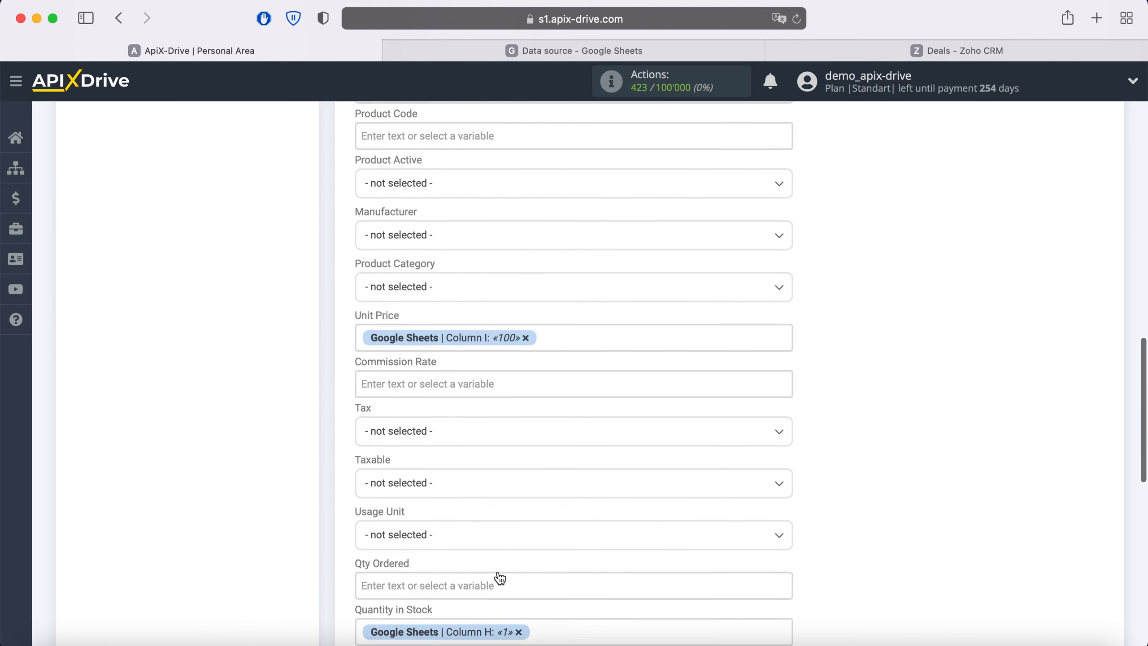
{"action": "scroll", "coordinate": [497, 571], "scroll_direction": "down", "scroll_amount": 10}
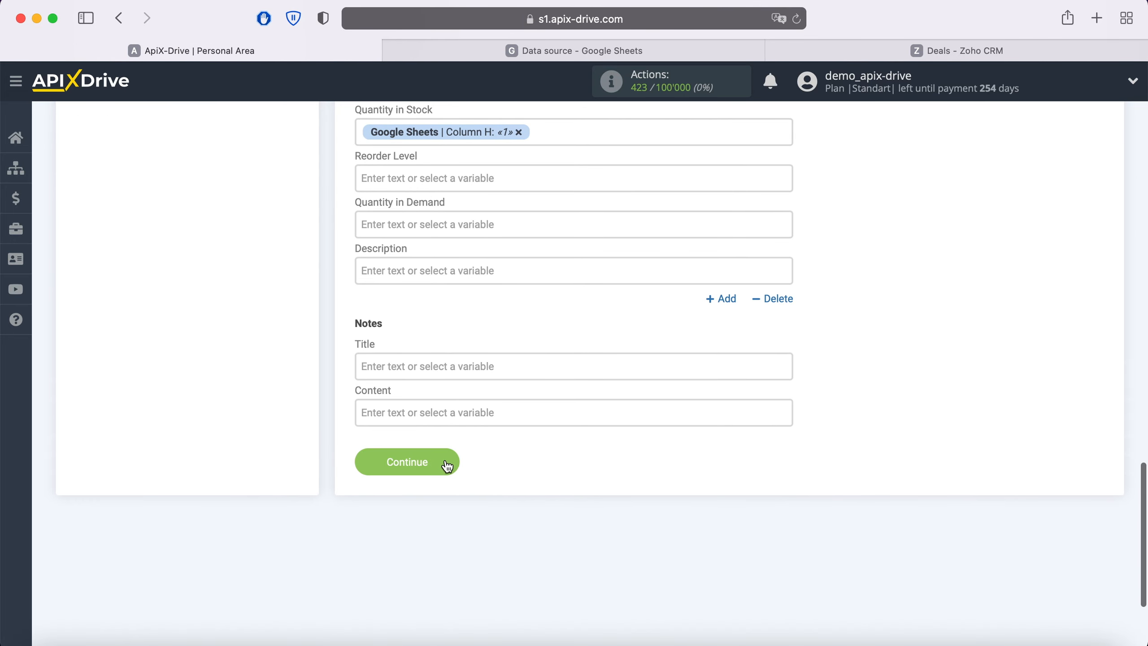
{"action": "left_click", "coordinate": [444, 461]}
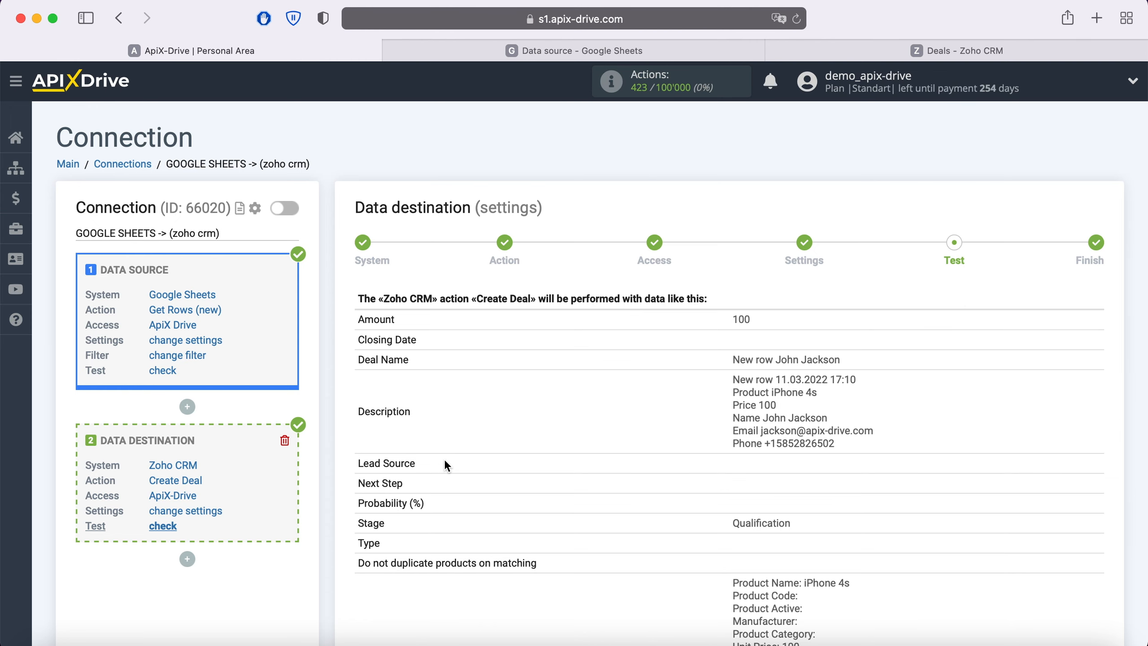
Send the sample 'Create Deal' test data to Zoho CRM.
{"action": "scroll", "coordinate": [444, 459], "scroll_direction": "down", "scroll_amount": 8}
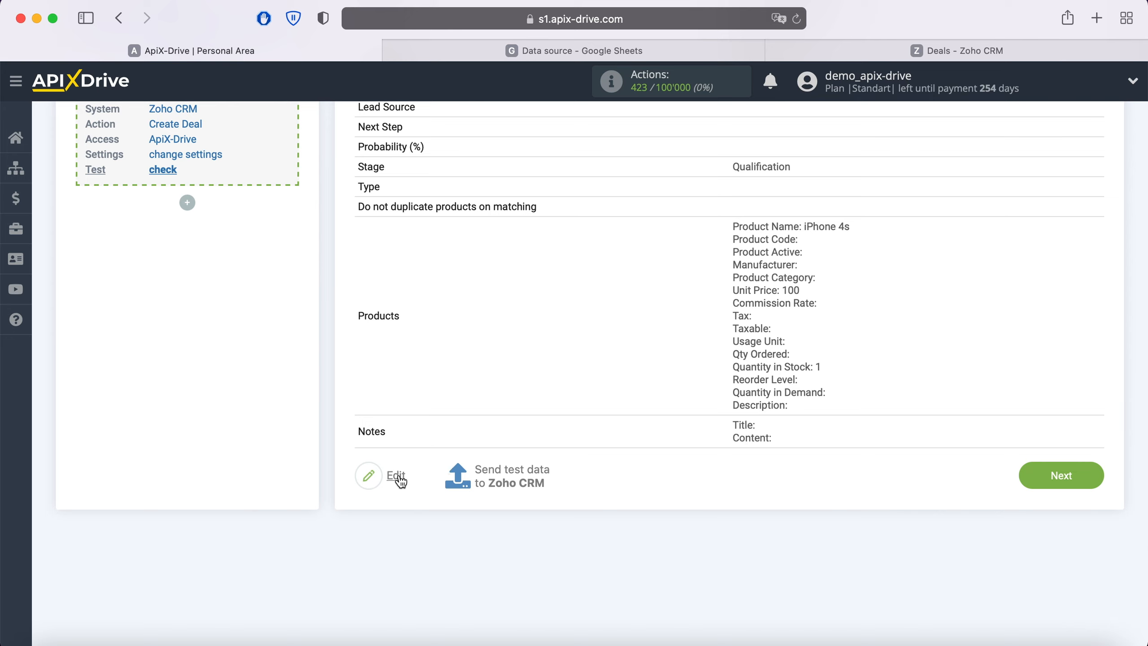
{"action": "left_click", "coordinate": [508, 470]}
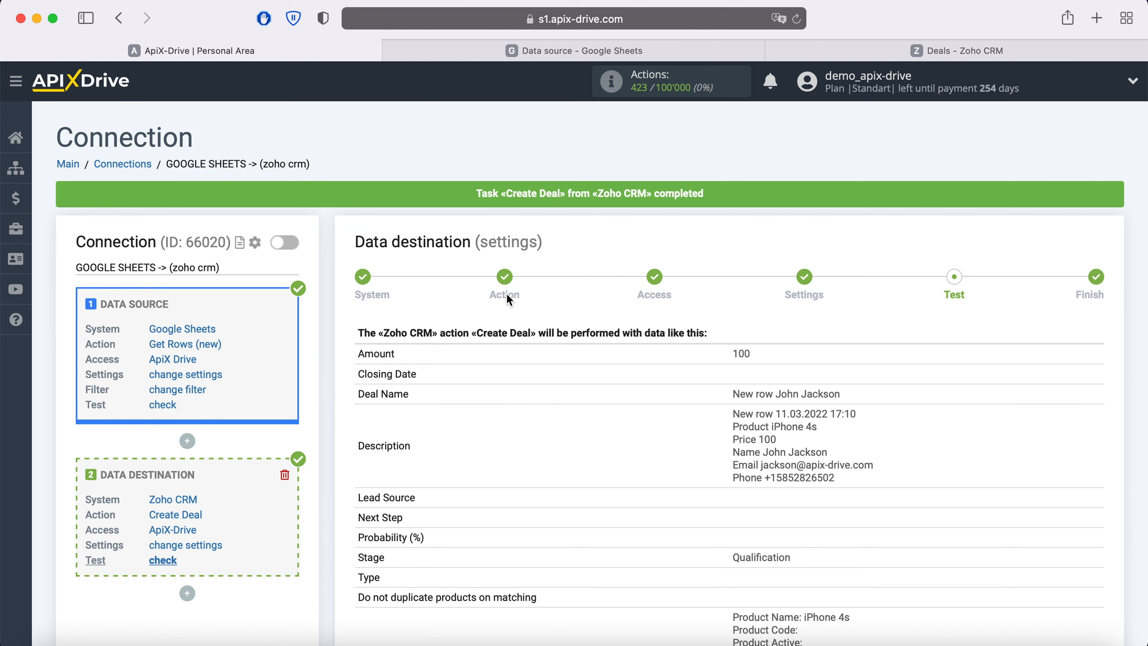
Verify the new $100.00 iPhone 4s test deal in Zoho CRM Deals, then return to ApiX-Drive.
{"action": "left_click", "coordinate": [926, 48]}
{"action": "left_click", "coordinate": [798, 19]}
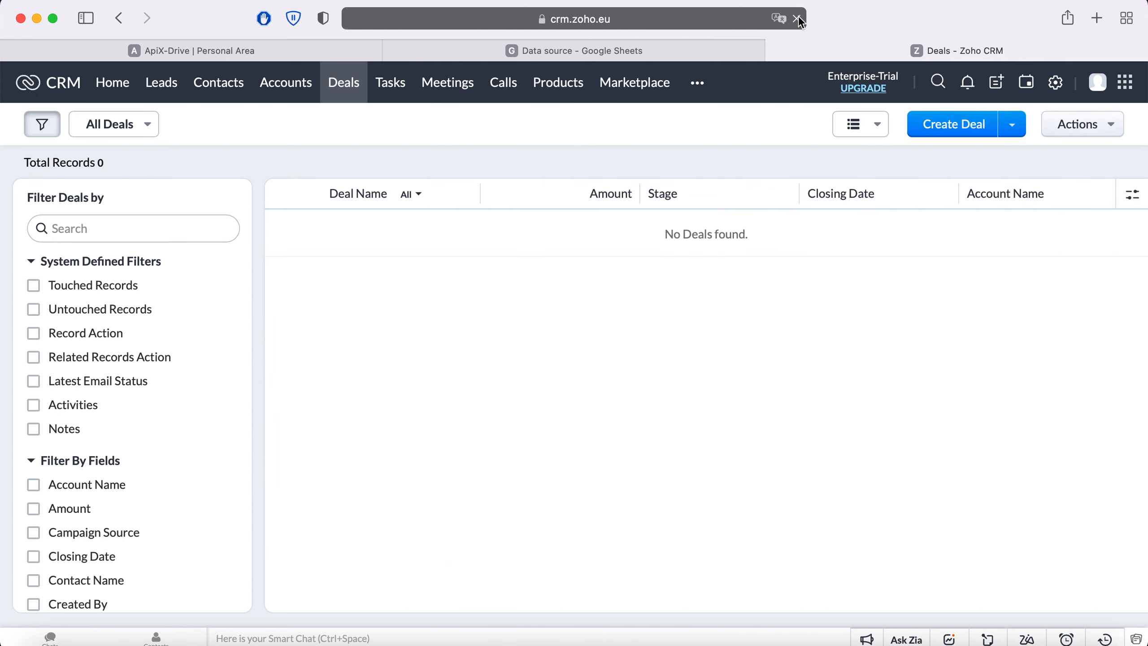
{"action": "left_click", "coordinate": [385, 233]}
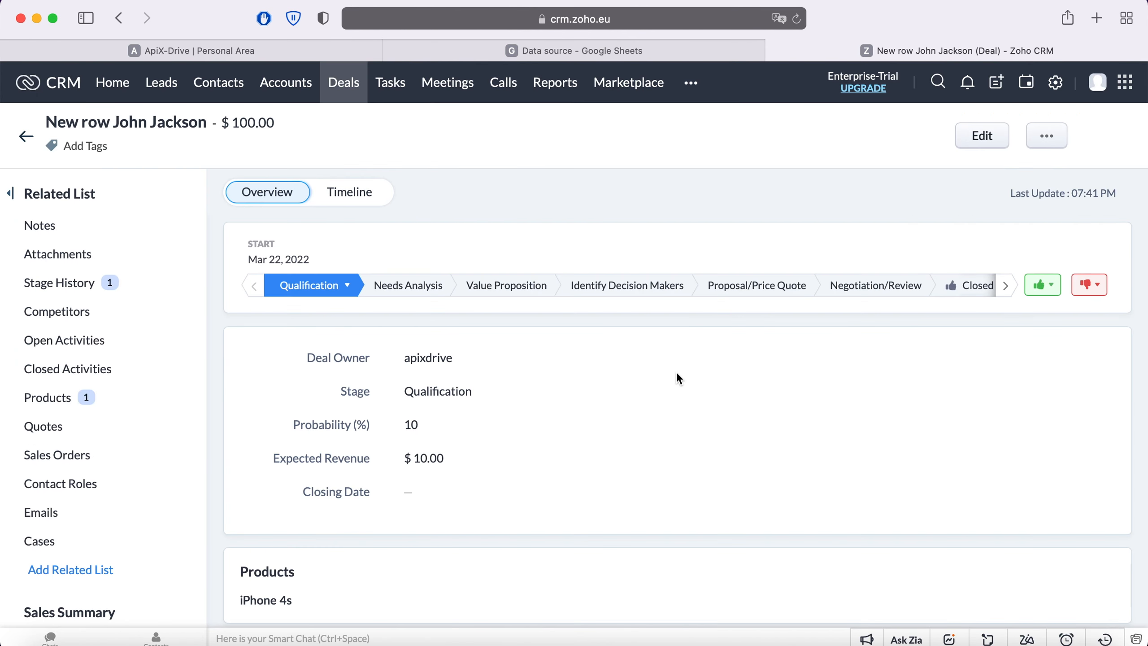
{"action": "scroll", "coordinate": [678, 377], "scroll_direction": "down", "scroll_amount": 5}
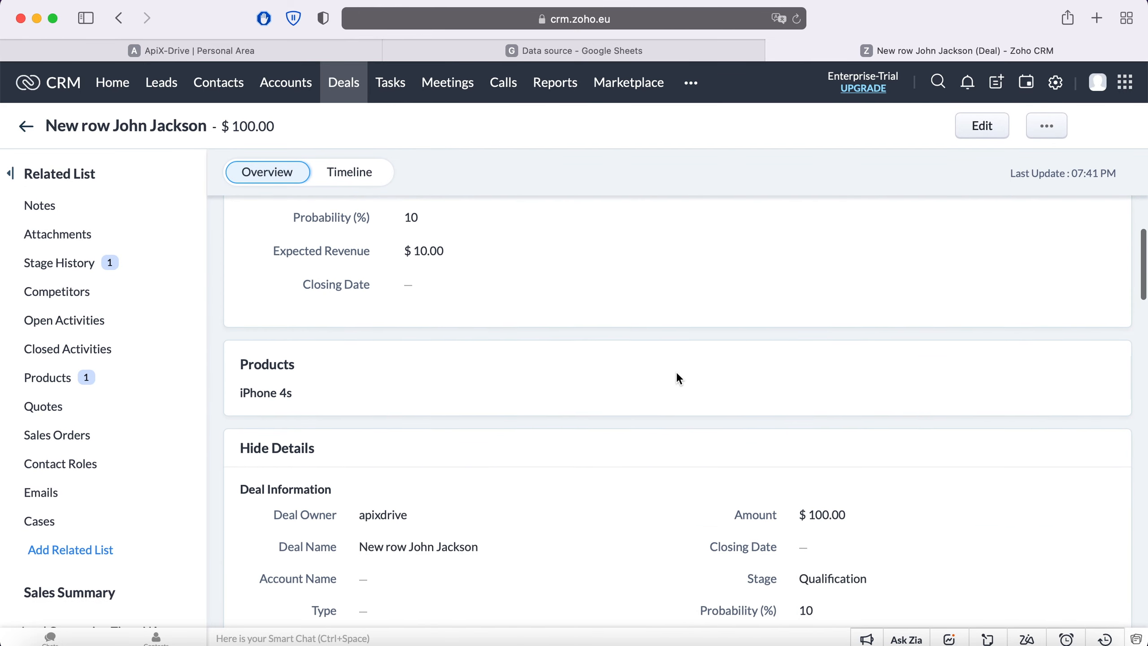
{"action": "scroll", "coordinate": [677, 375], "scroll_direction": "down", "scroll_amount": 6}
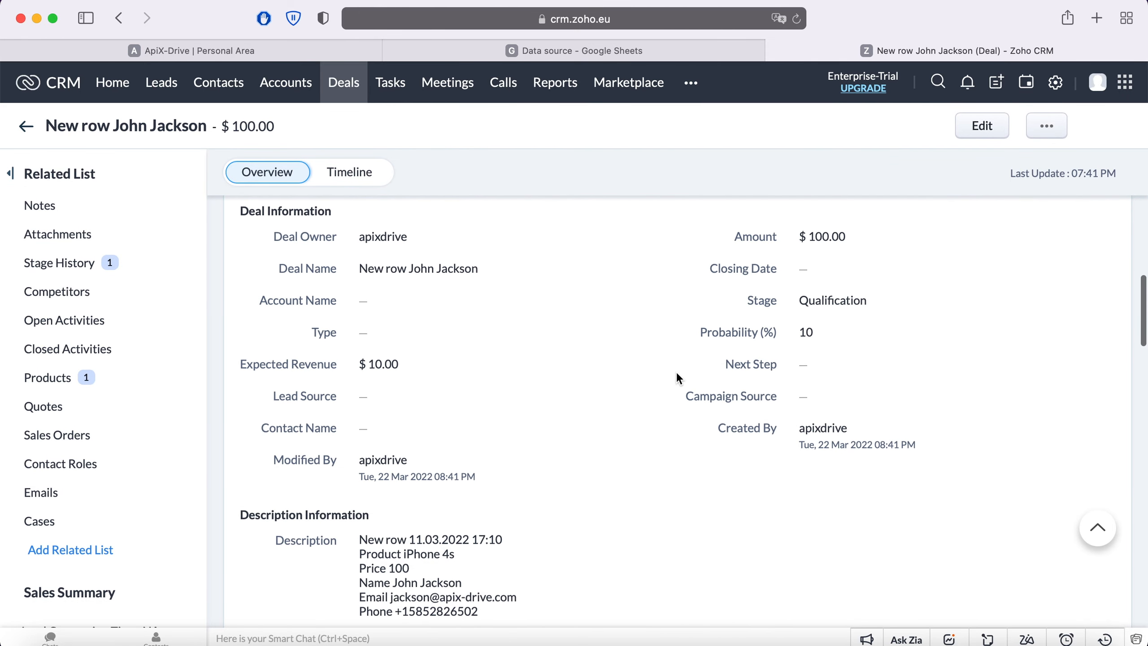
{"action": "scroll", "coordinate": [679, 377], "scroll_direction": "down", "scroll_amount": 1}
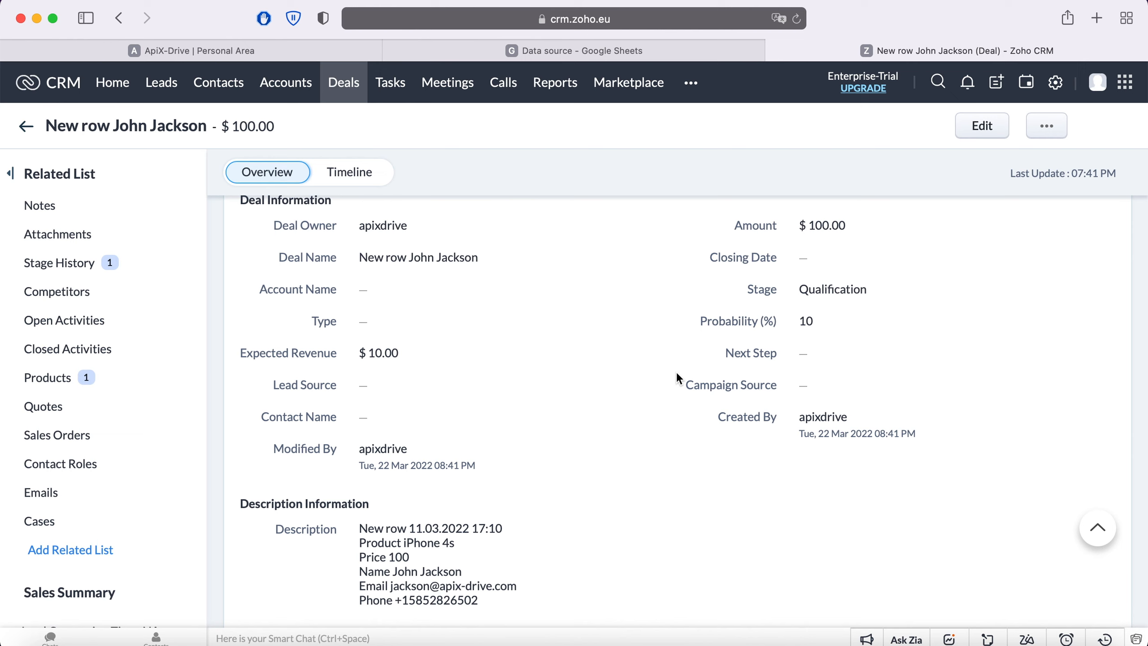
{"action": "left_click", "coordinate": [239, 50]}
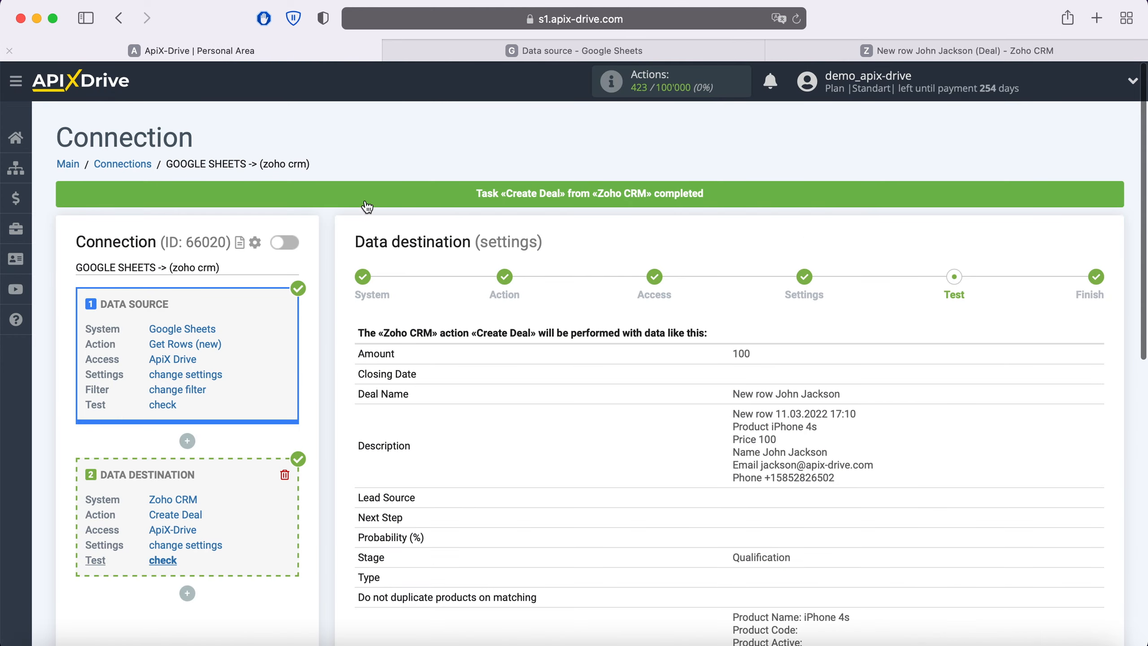
Finish the connection setup and enable its automatic updates.
{"action": "scroll", "coordinate": [958, 330], "scroll_direction": "down", "scroll_amount": 15}
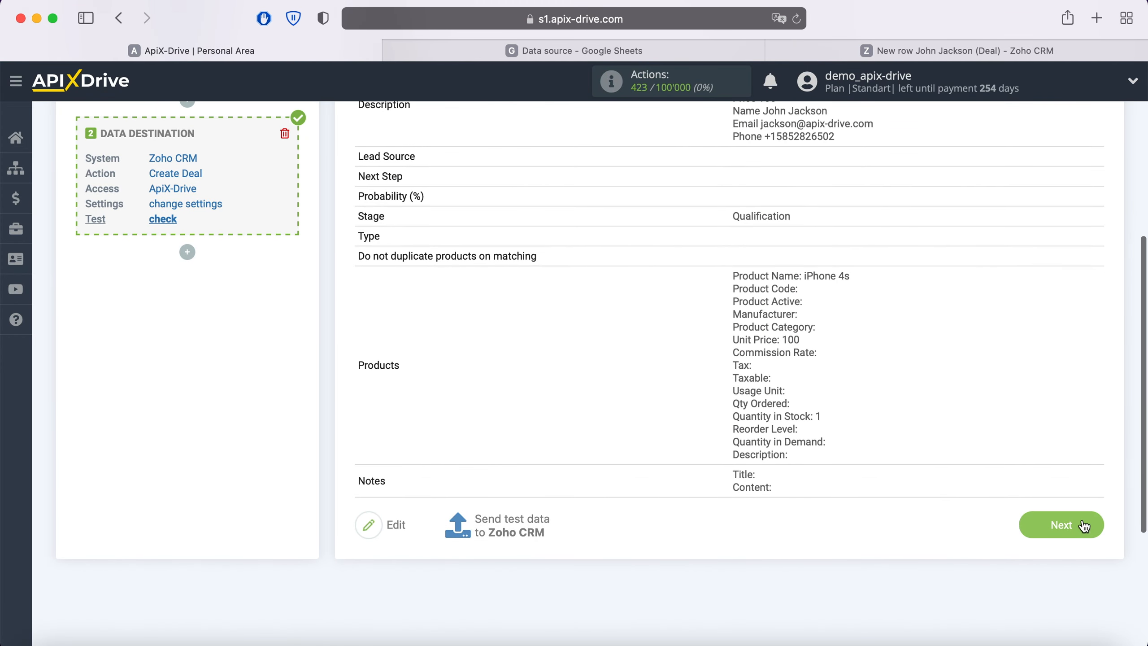
{"action": "left_click", "coordinate": [1084, 525]}
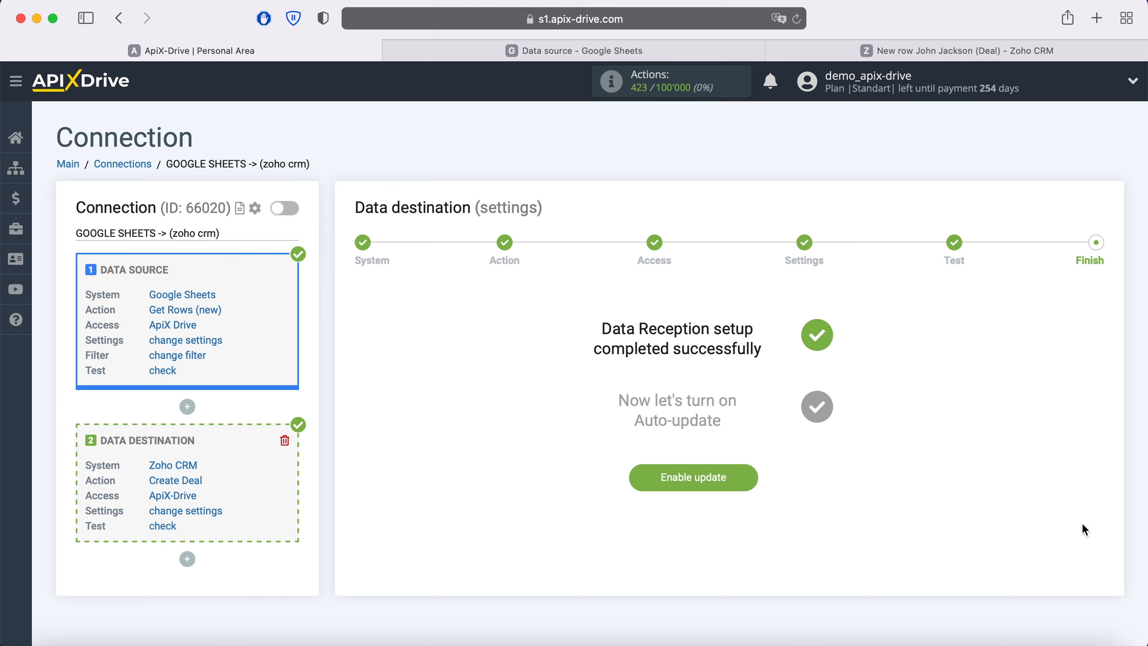
{"action": "left_click", "coordinate": [746, 472]}
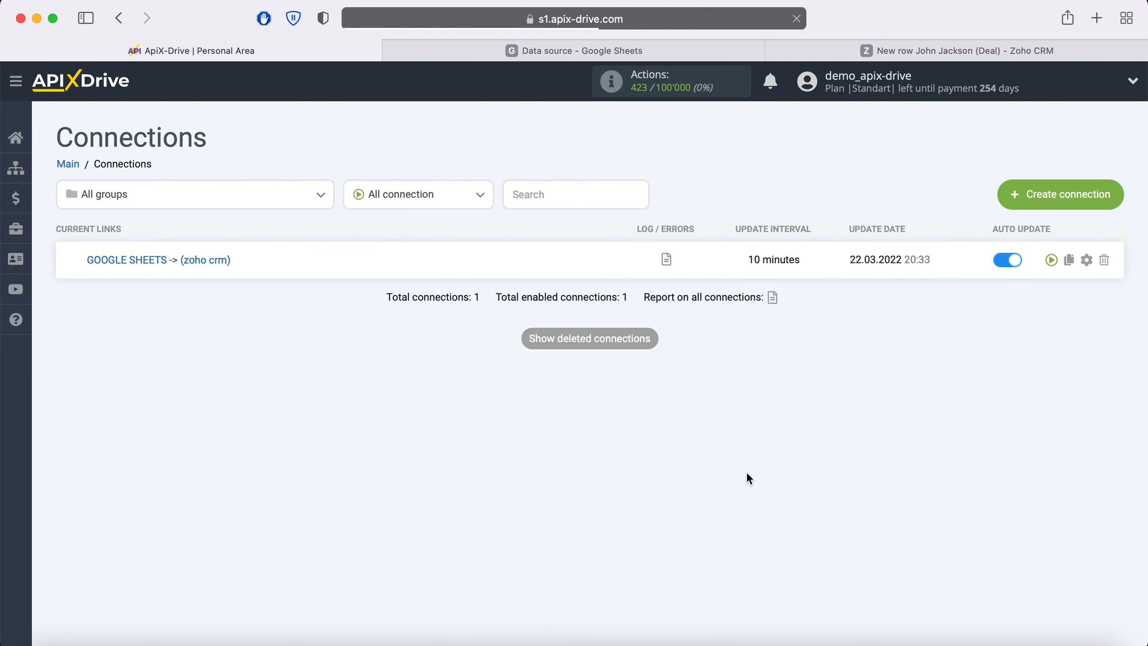
Set the connection's update interval to 5 minutes and save it.
{"action": "left_click", "coordinate": [1085, 261]}
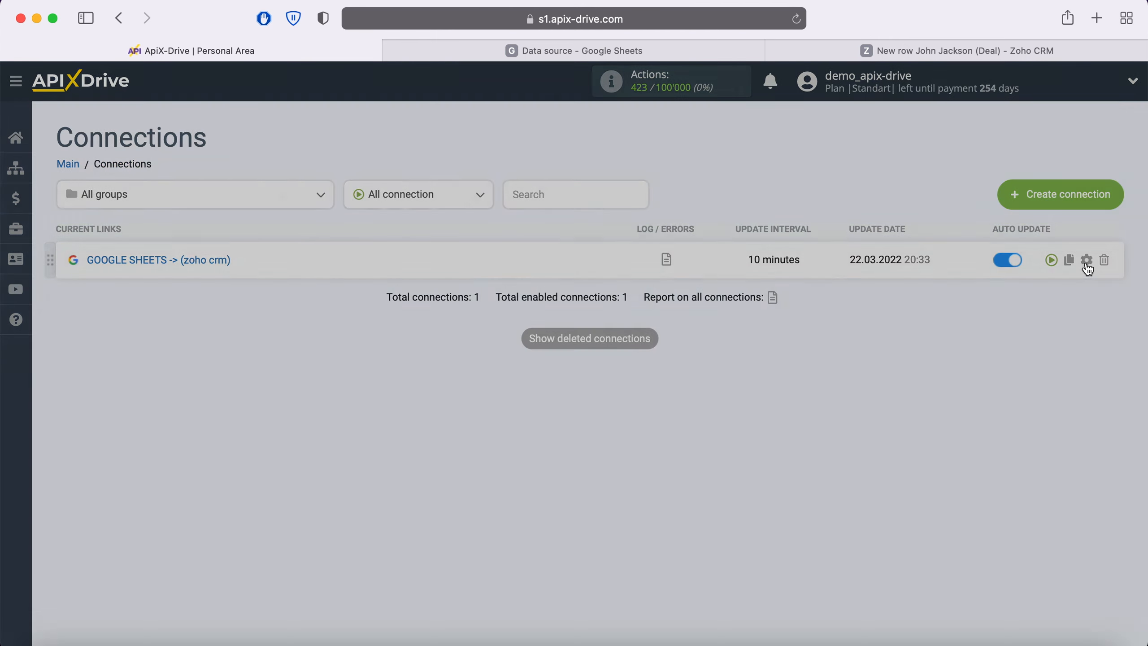
{"action": "left_click", "coordinate": [599, 370]}
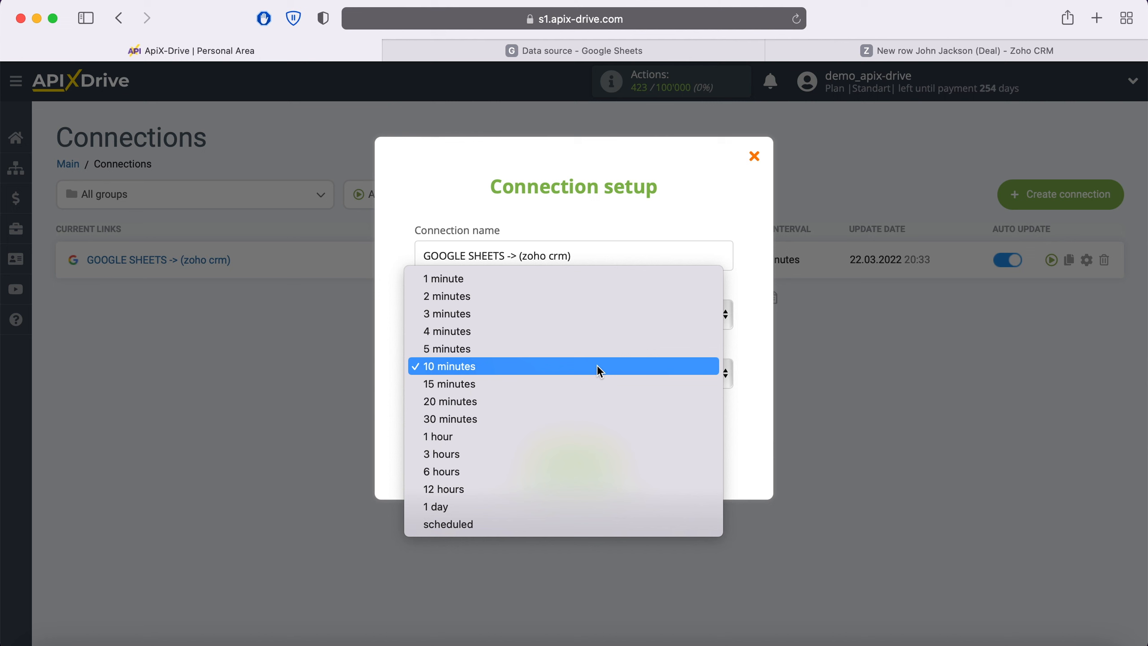
{"action": "left_click", "coordinate": [550, 348]}
{"action": "left_click", "coordinate": [615, 461]}
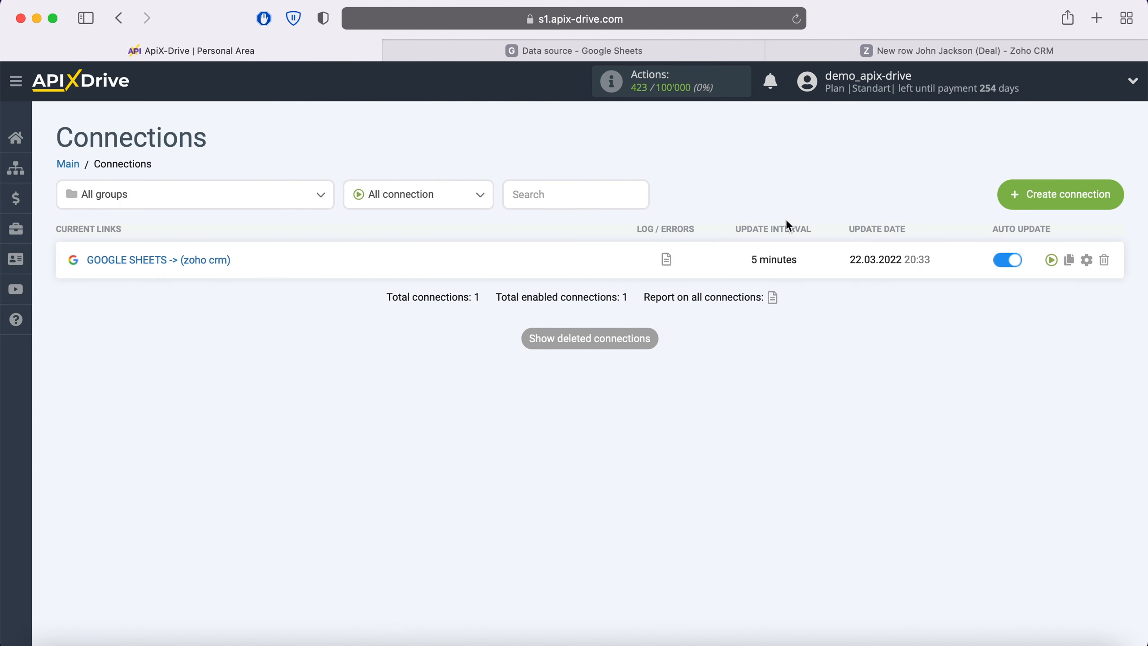